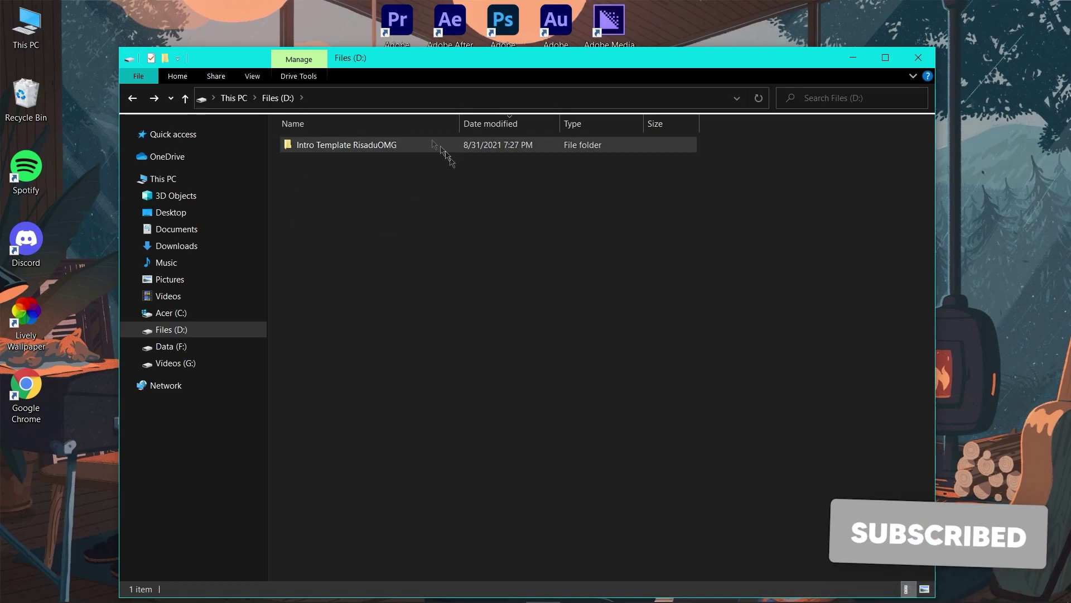
# Inspect the Font folder inside Intro Template RisaduOMG, including the font files packed in the SegoeUI-VF archive.
pyautogui.doubleClick(378, 146)
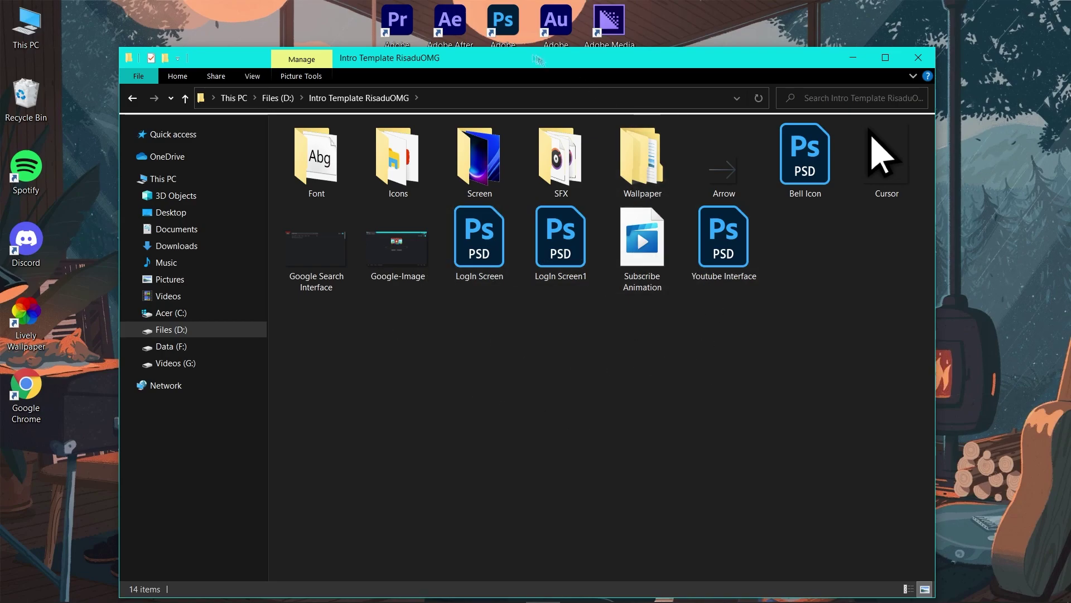
pyautogui.moveTo(538, 59); pyautogui.dragTo(538, 47)
pyautogui.doubleClick(318, 149)
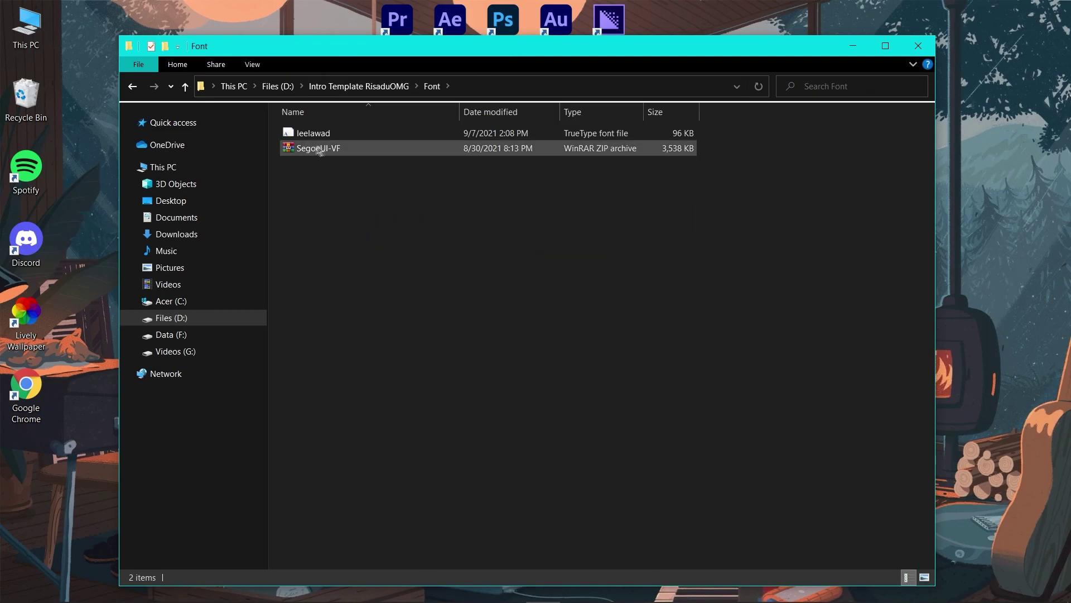
pyautogui.doubleClick(318, 149)
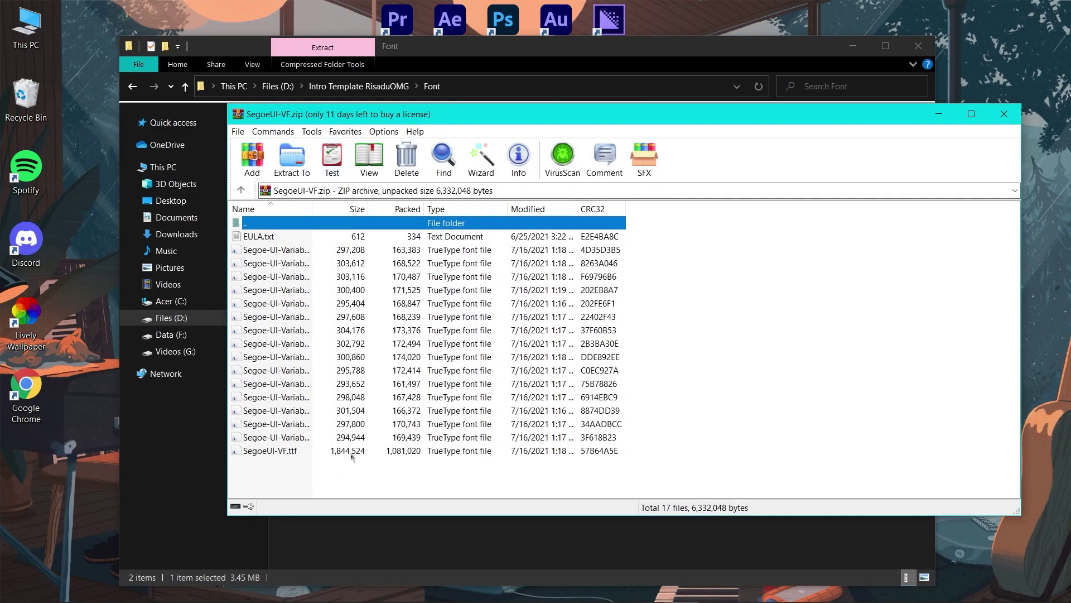
pyautogui.moveTo(351, 465); pyautogui.dragTo(252, 251)
pyautogui.moveTo(310, 115); pyautogui.dragTo(518, 115)
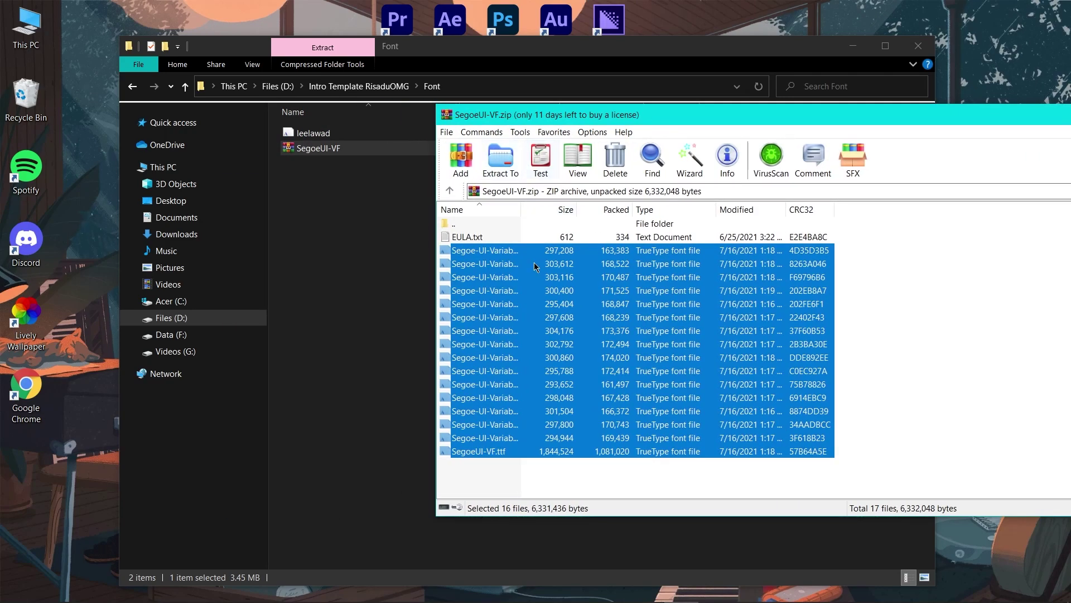
pyautogui.moveTo(377, 273); pyautogui.dragTo(599, 298)
pyautogui.moveTo(598, 123); pyautogui.dragTo(420, 114)
pyautogui.click(1018, 111)
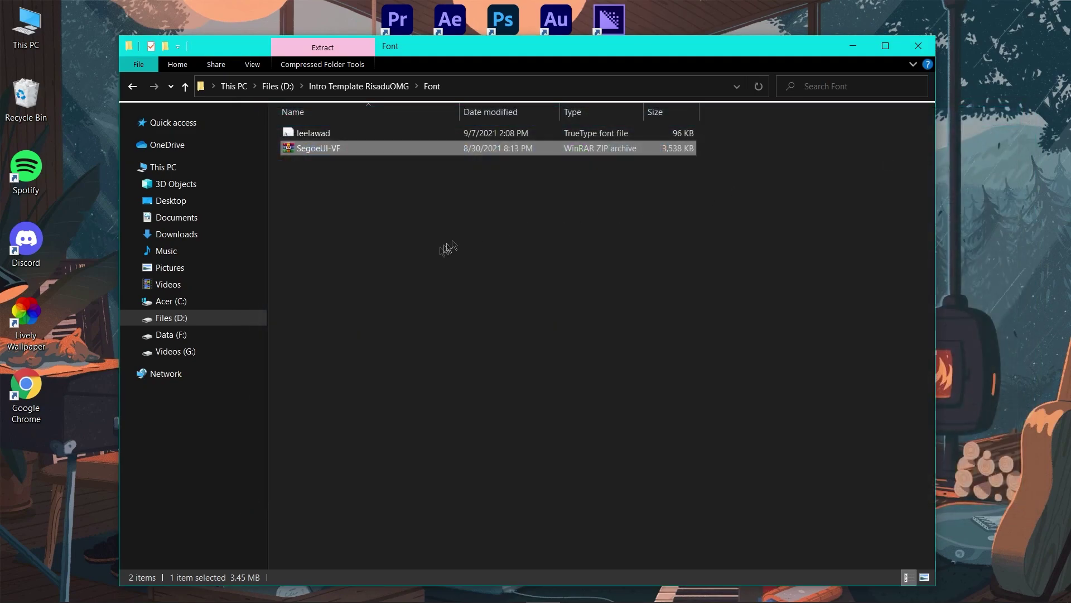
pyautogui.click(327, 194)
# Browse the template's Icons, Screen, SFX and Wallpaper folders, including the ThemeD wallpapers, and return to the main template folder.
pyautogui.hotkey('alt', 'Up')
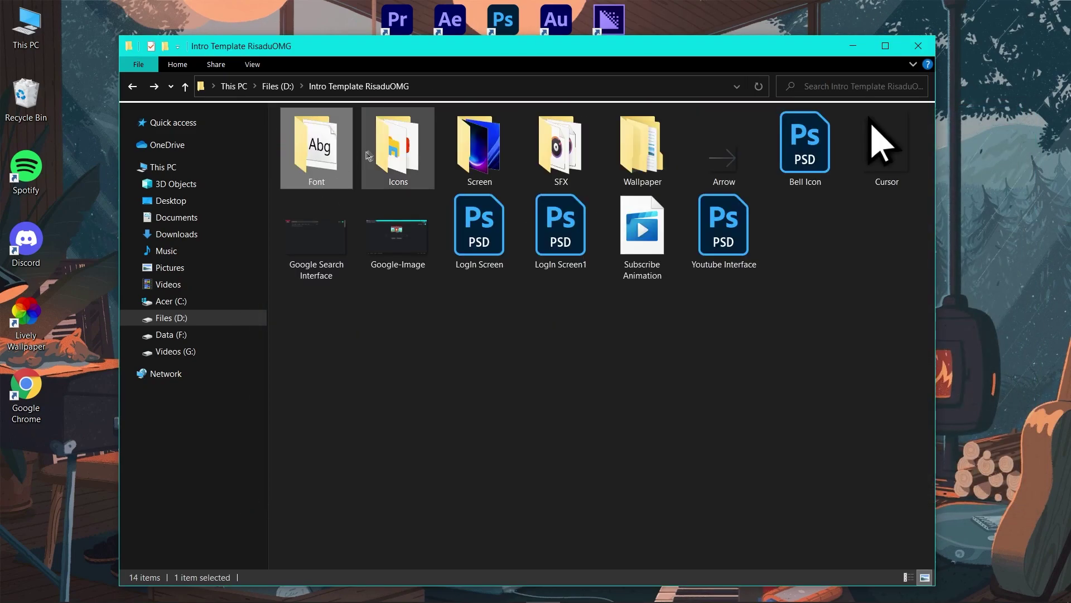
pyautogui.doubleClick(398, 150)
pyautogui.hotkey('alt', 'Up')
pyautogui.doubleClick(473, 187)
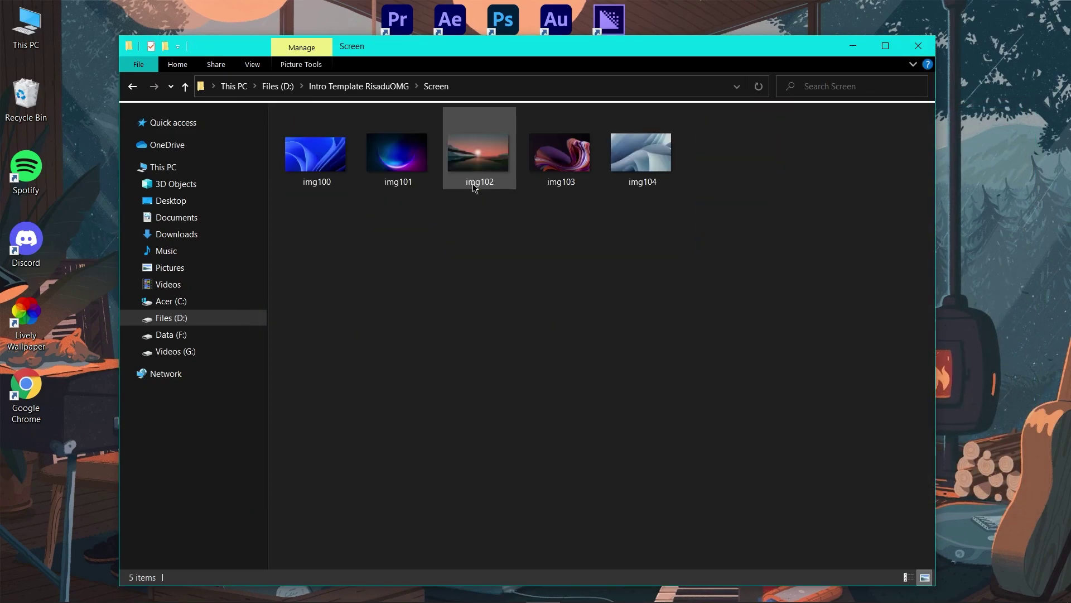
pyautogui.hotkey('alt', 'Up')
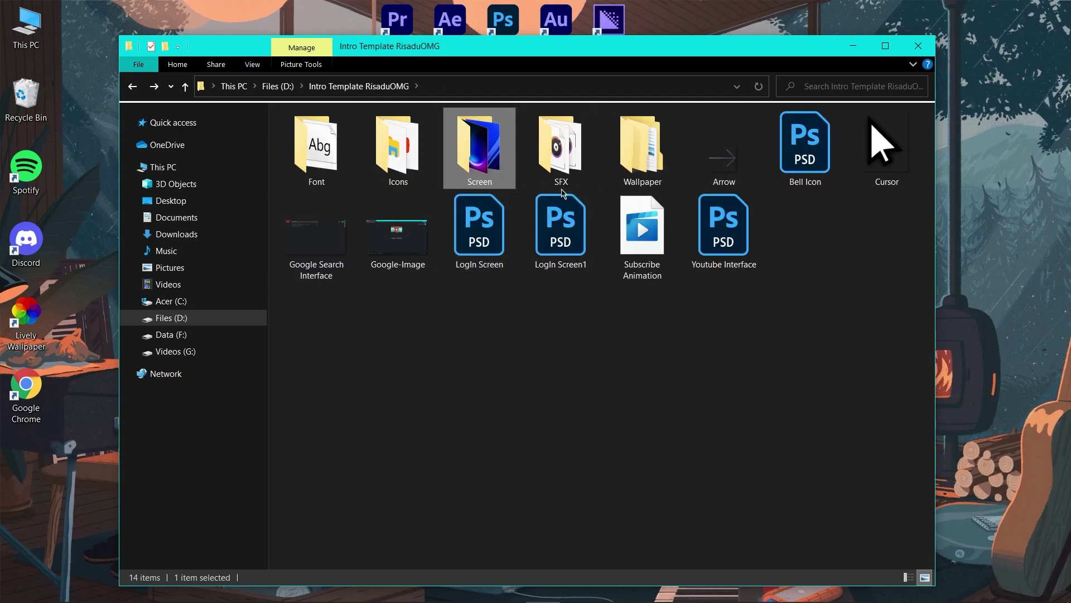
pyautogui.doubleClick(560, 149)
pyautogui.hotkey('alt', 'Up')
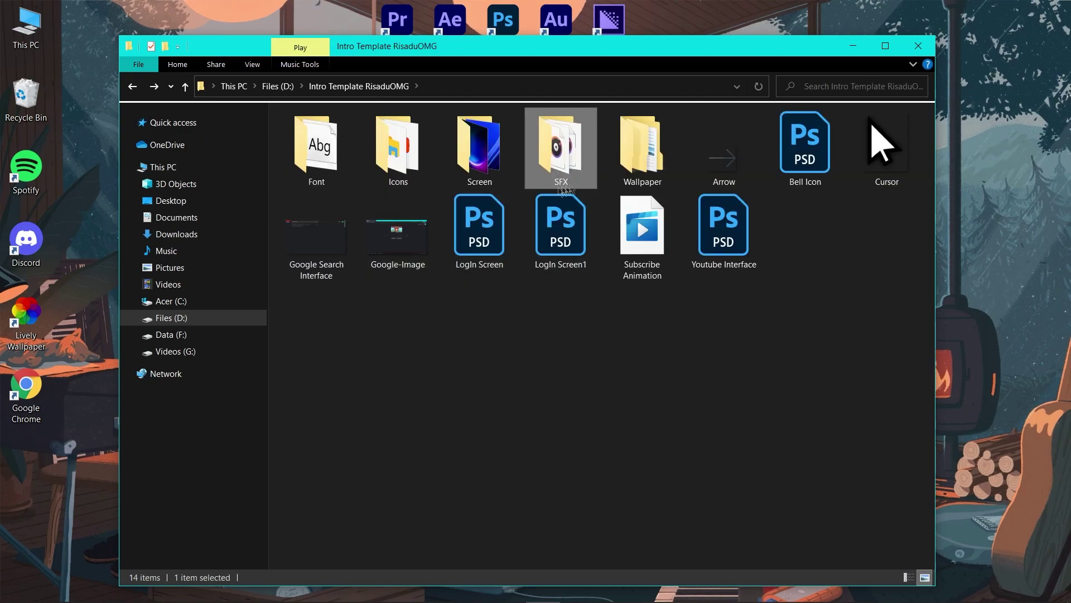
pyautogui.doubleClick(632, 173)
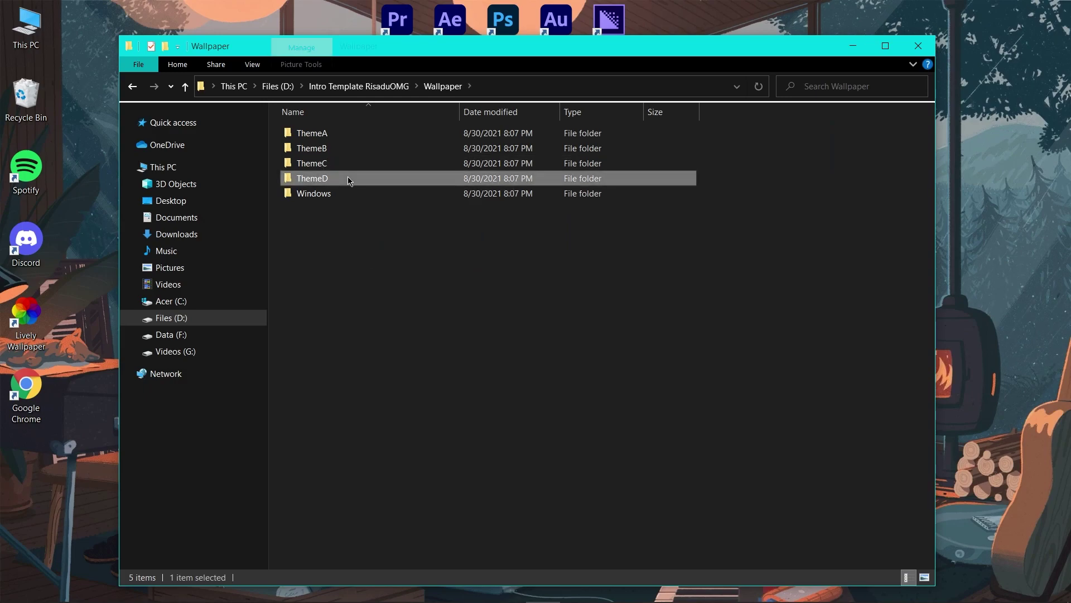
pyautogui.doubleClick(347, 178)
pyautogui.hotkey('alt', 'Up')
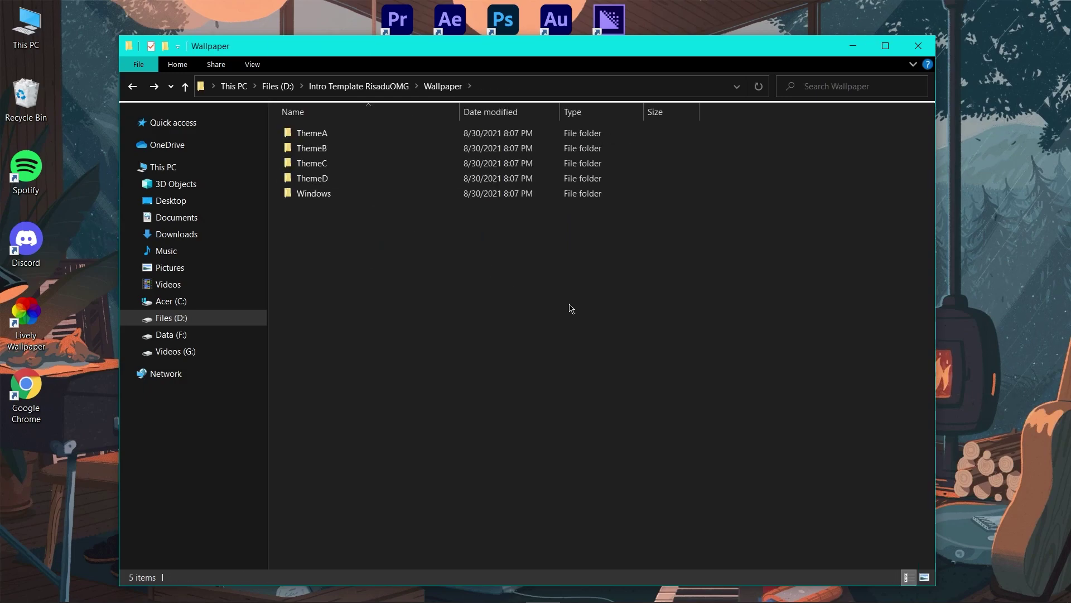
pyautogui.hotkey('alt', 'Up')
# Examine the Youtube Interface, LogIn Screen and LogIn Screen1 Photoshop files in the template folder.
pyautogui.click(597, 334)
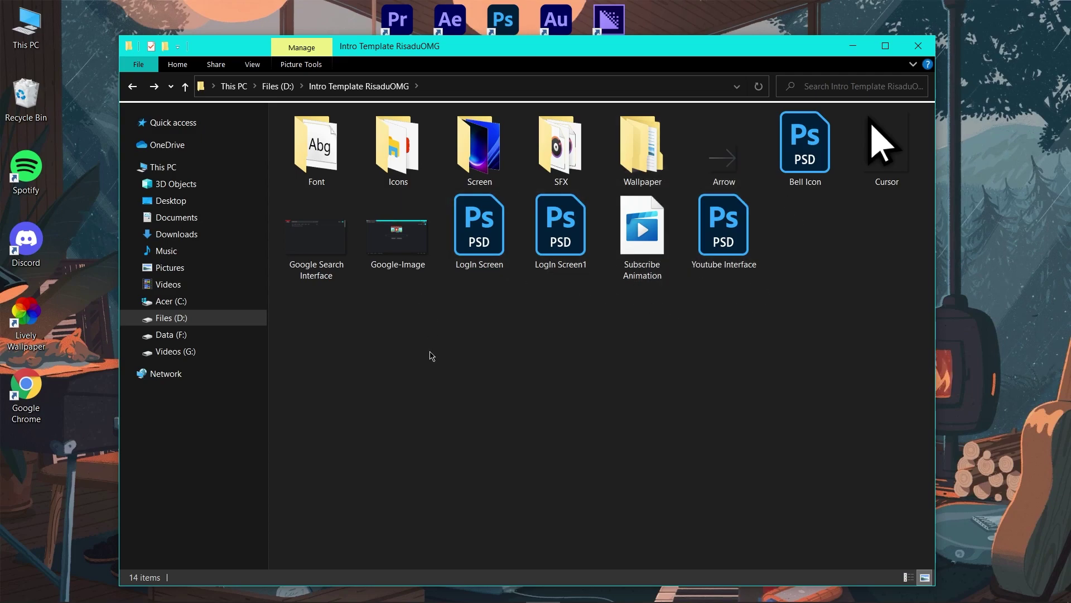
pyautogui.click(718, 223)
pyautogui.click(474, 223)
pyautogui.click(556, 223)
pyautogui.click(533, 357)
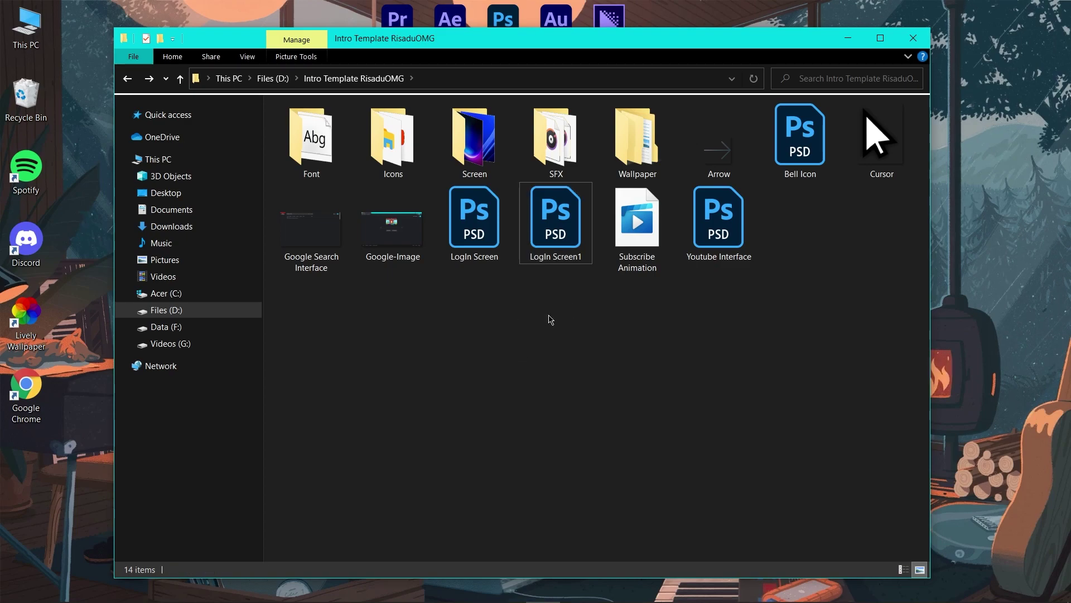
pyautogui.click(720, 248)
pyautogui.click(474, 235)
pyautogui.click(556, 235)
pyautogui.click(595, 349)
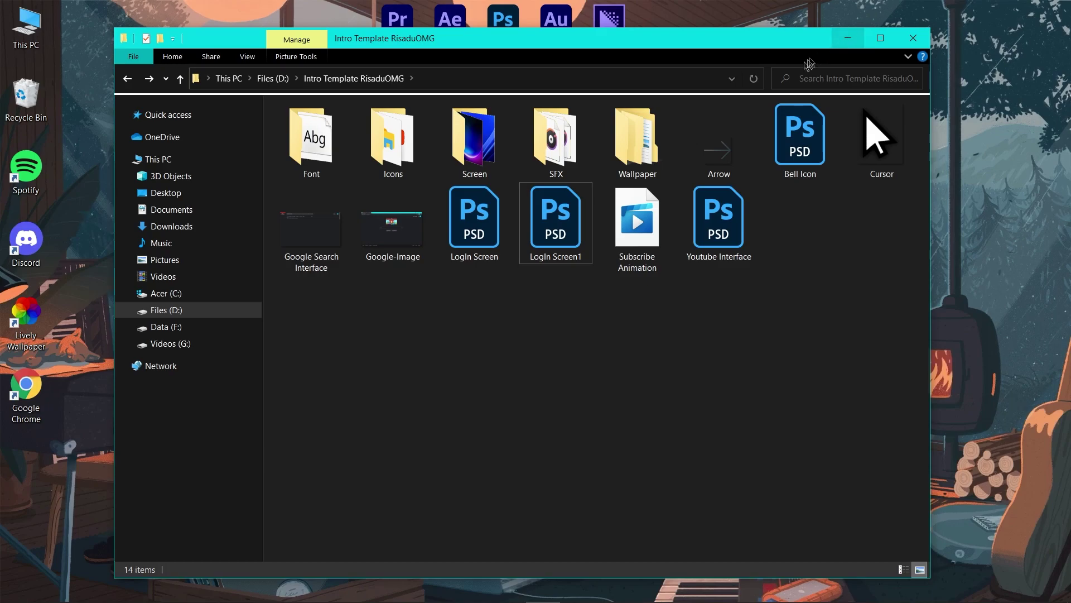
# Minimize the template folder and switch to Premiere Pro, placing the img100 sequence playhead at 00:00:03:23.
pyautogui.click(849, 39)
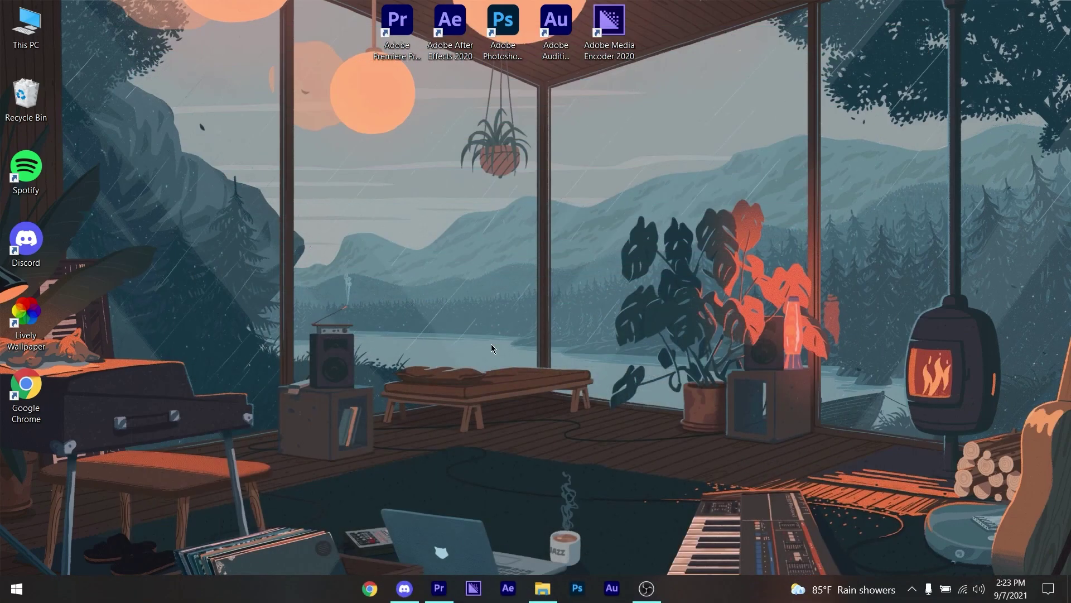
pyautogui.click(436, 582)
pyautogui.click(241, 295)
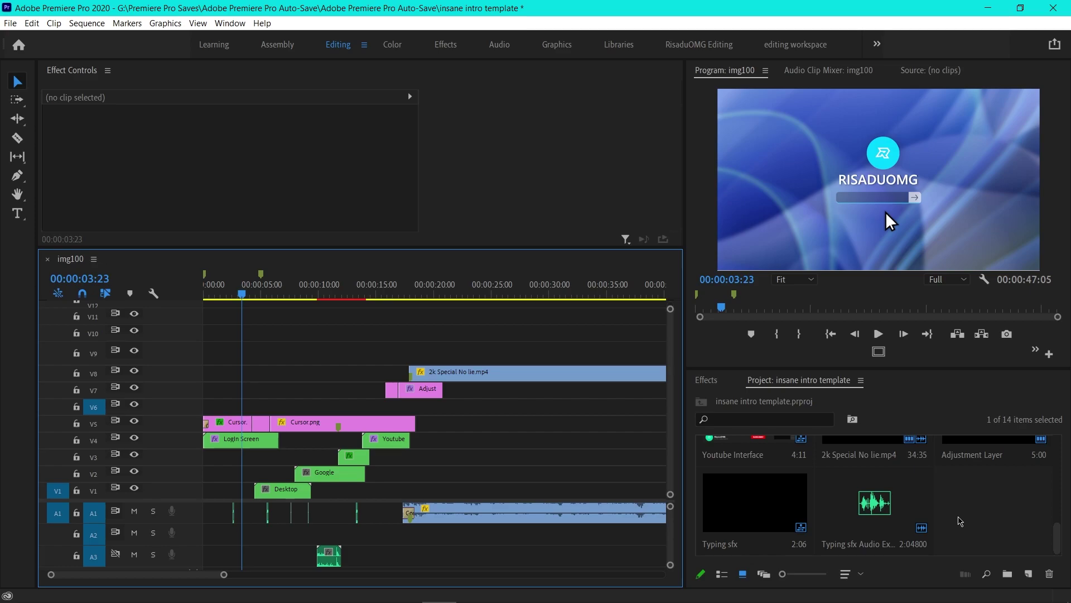
# Check the Subscribe Animation item's media linking options in the project and locate its source file in the template folder.
pyautogui.moveTo(1064, 532); pyautogui.dragTo(1061, 505)
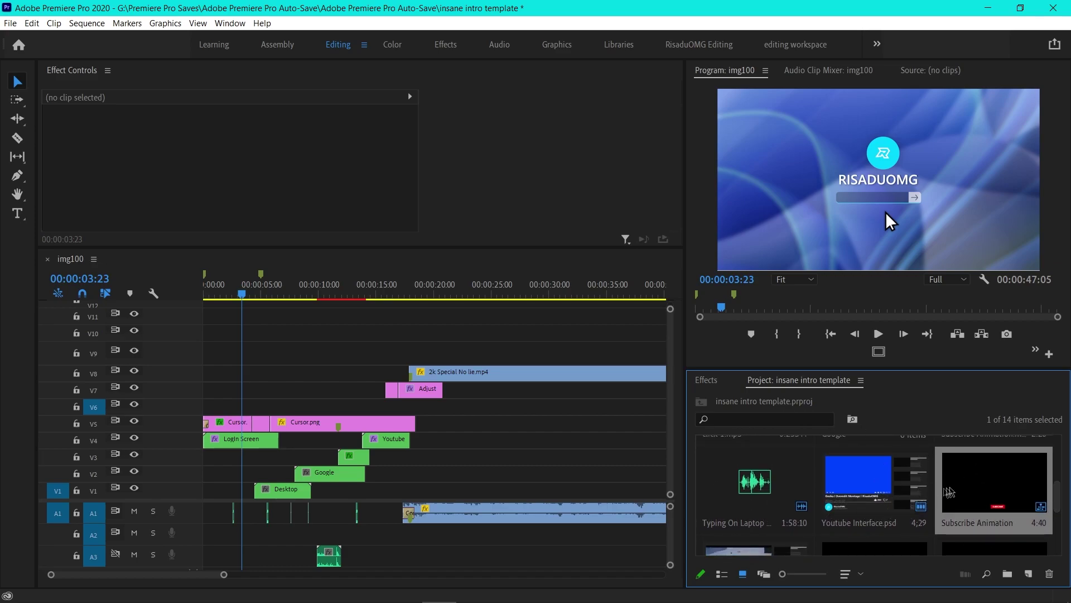
pyautogui.rightClick(976, 479)
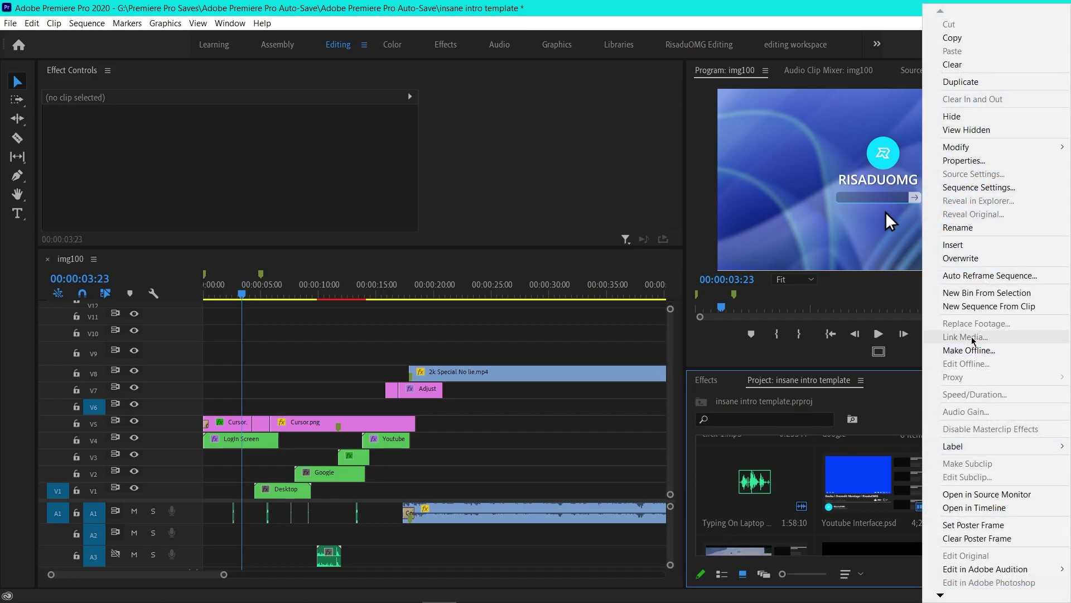
pyautogui.press('Escape')
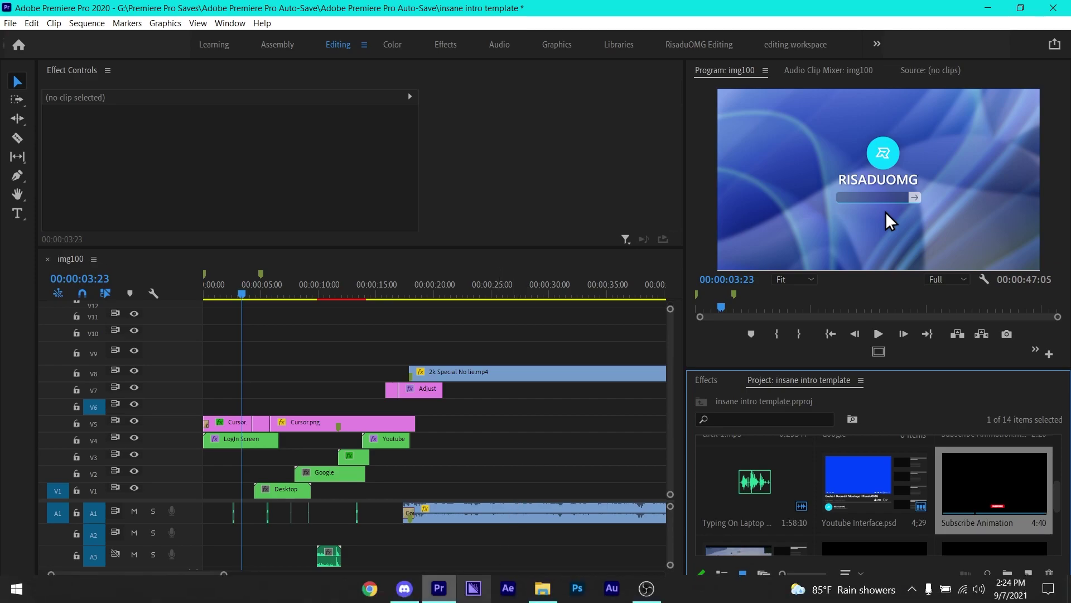
pyautogui.click(543, 590)
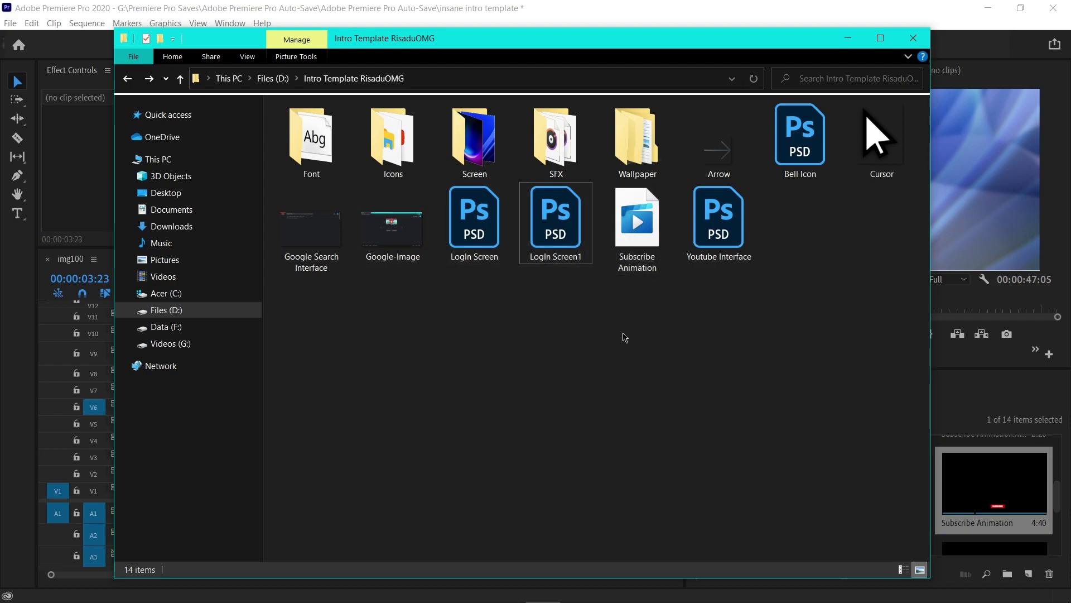
pyautogui.click(628, 243)
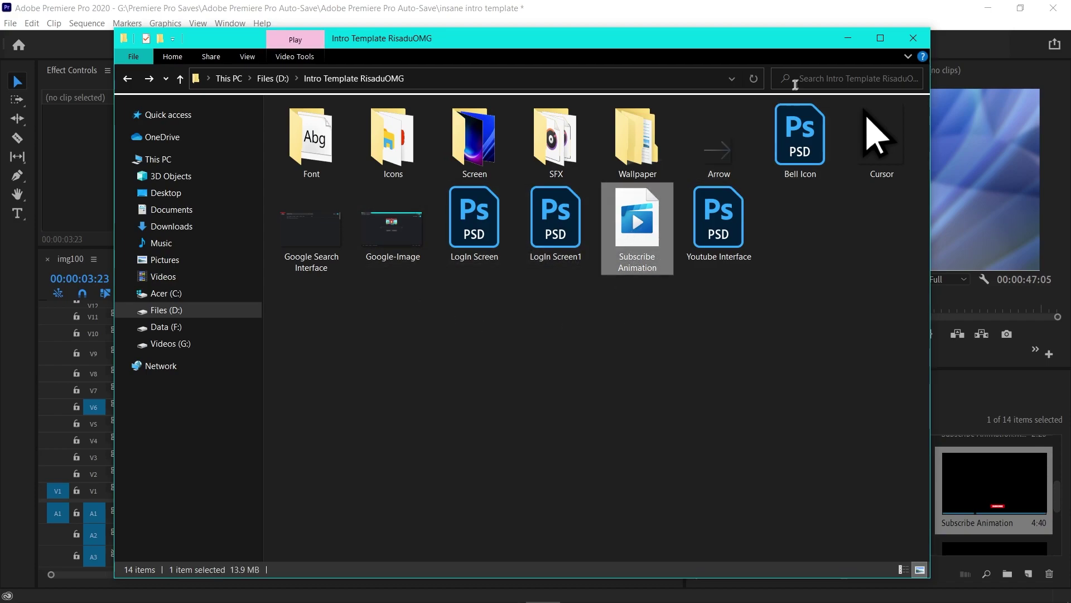
pyautogui.click(848, 38)
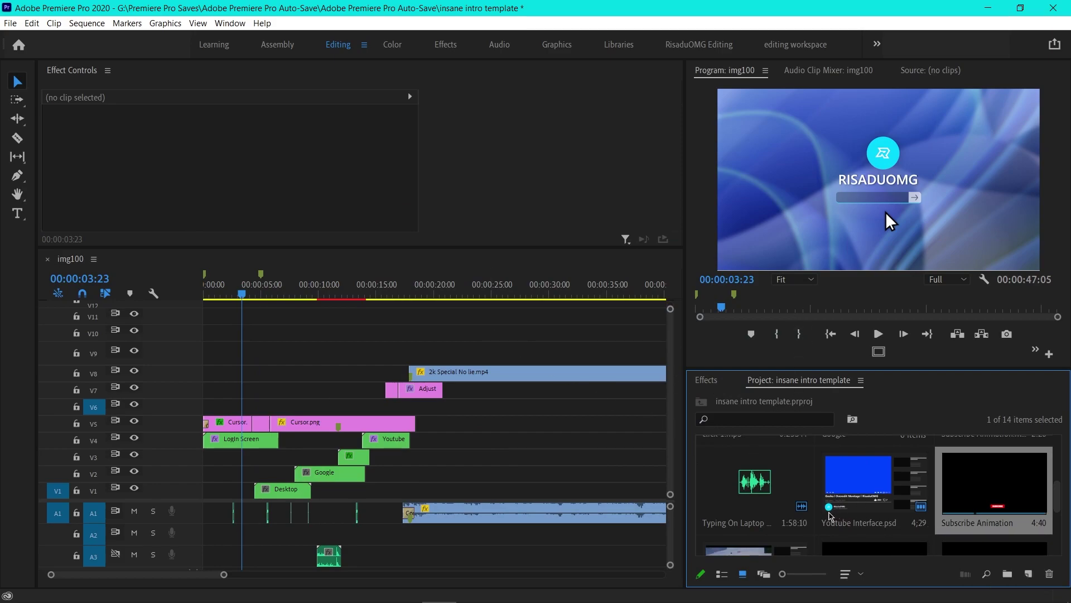
# Open the LogIn Screen nested sequence from the img100 timeline and place its playhead at 00:00:02:36.
pyautogui.scroll(2, 929, 500)
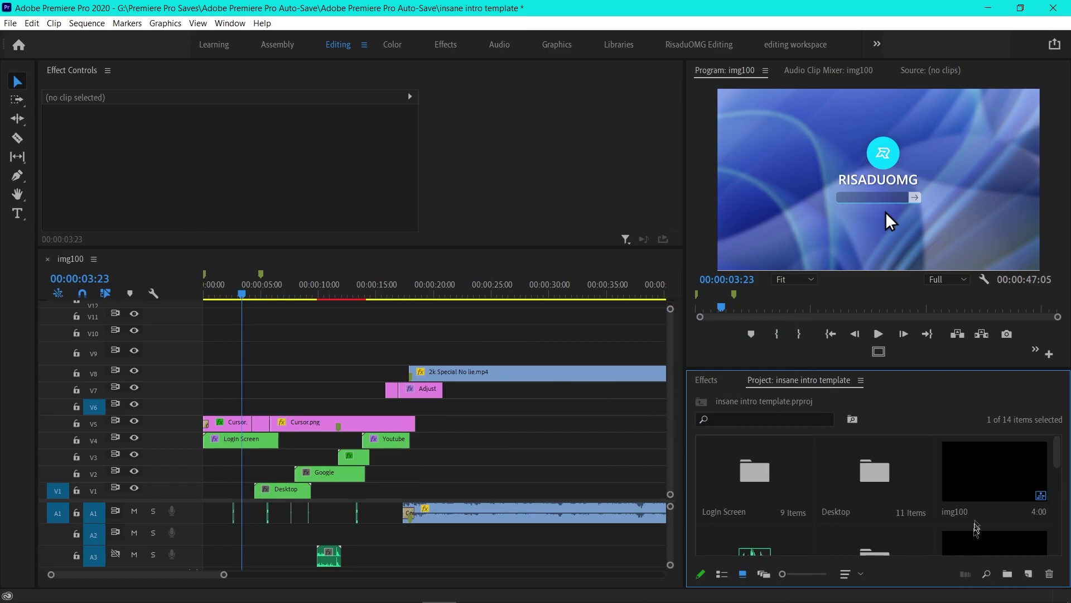
pyautogui.click(319, 346)
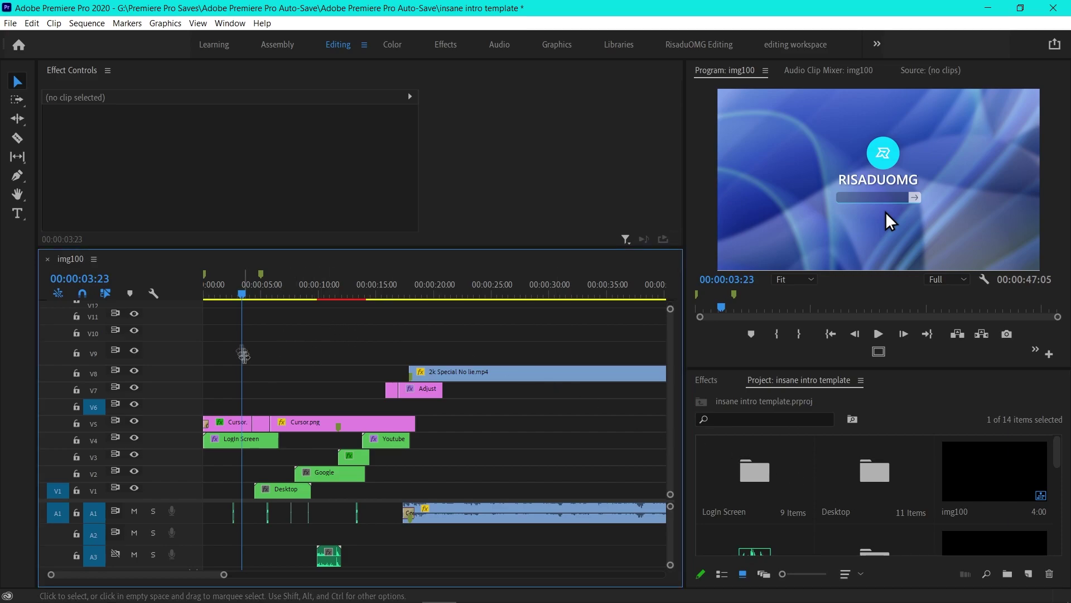
pyautogui.moveTo(246, 289); pyautogui.dragTo(230, 290)
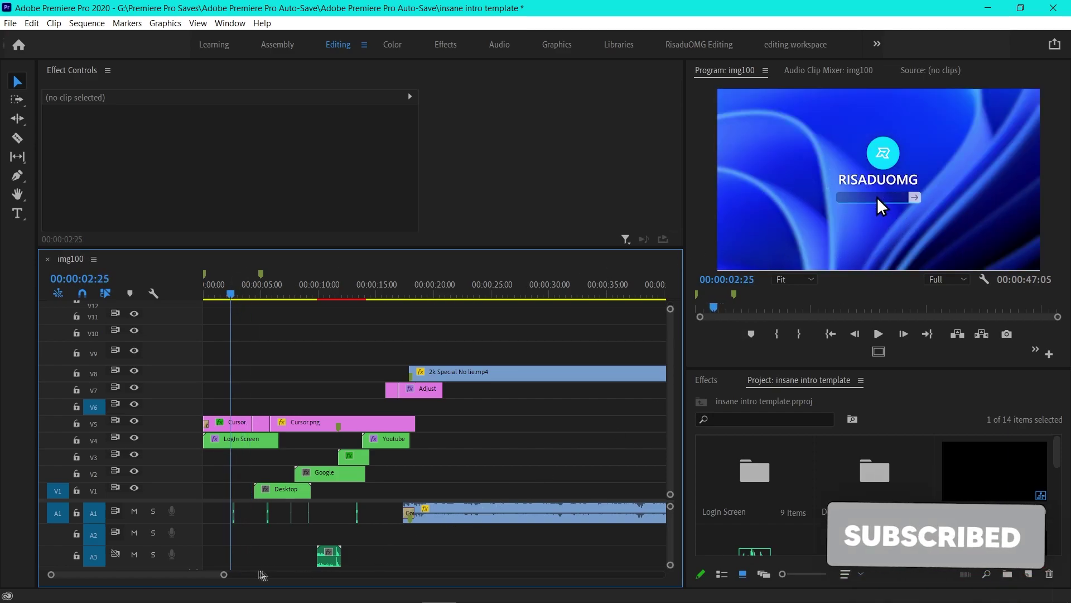
pyautogui.moveTo(223, 574); pyautogui.dragTo(196, 578)
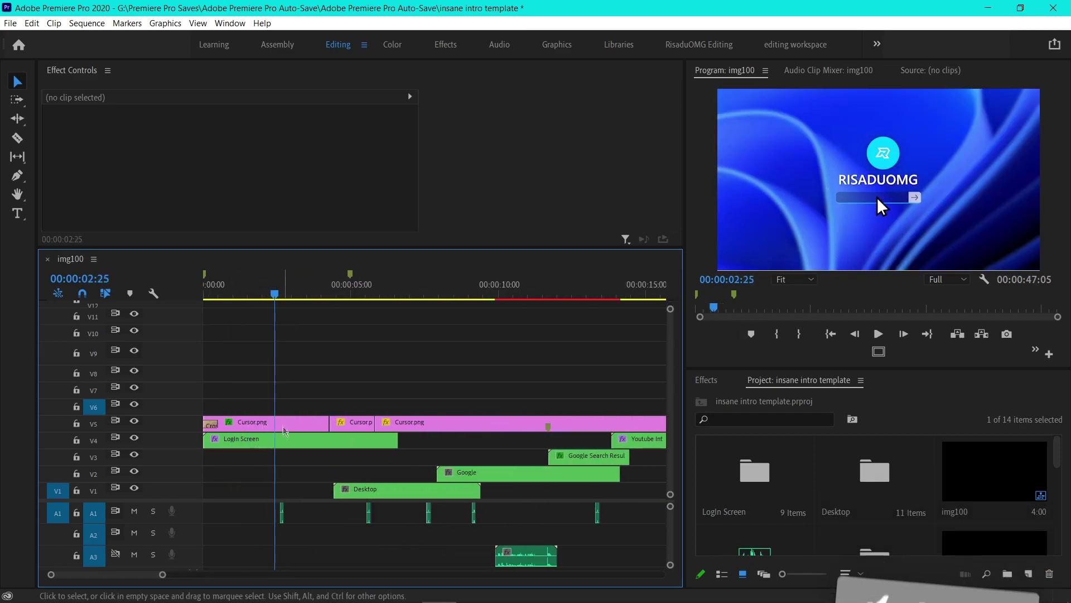
pyautogui.doubleClick(252, 442)
pyautogui.moveTo(311, 291); pyautogui.dragTo(312, 295)
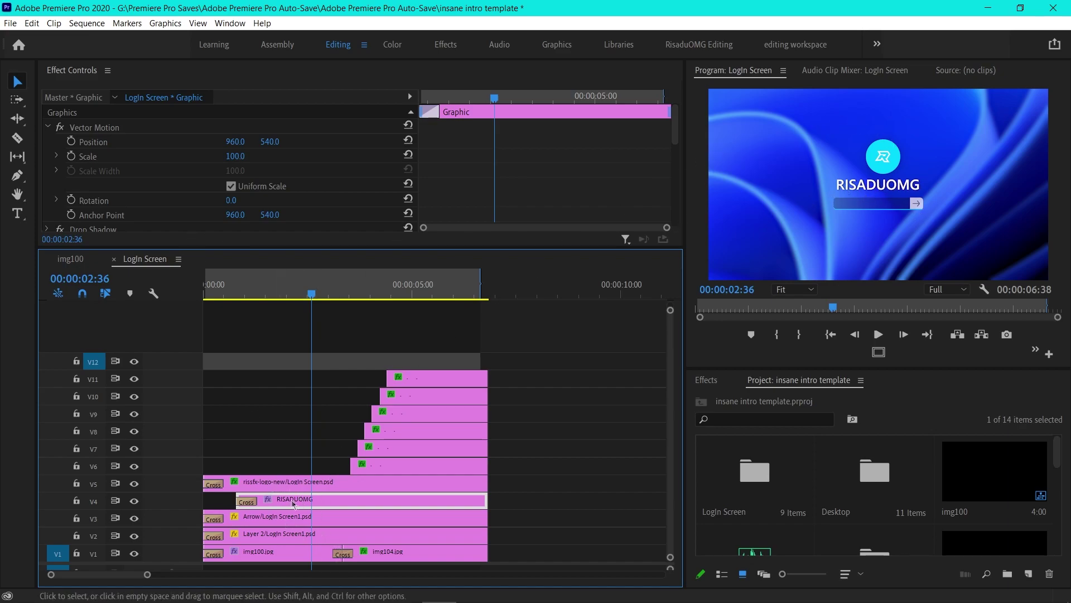
# Try replacing the RISADUOMG text under the login screen logo with a sample user name.
pyautogui.scroll(-2, 136, 212)
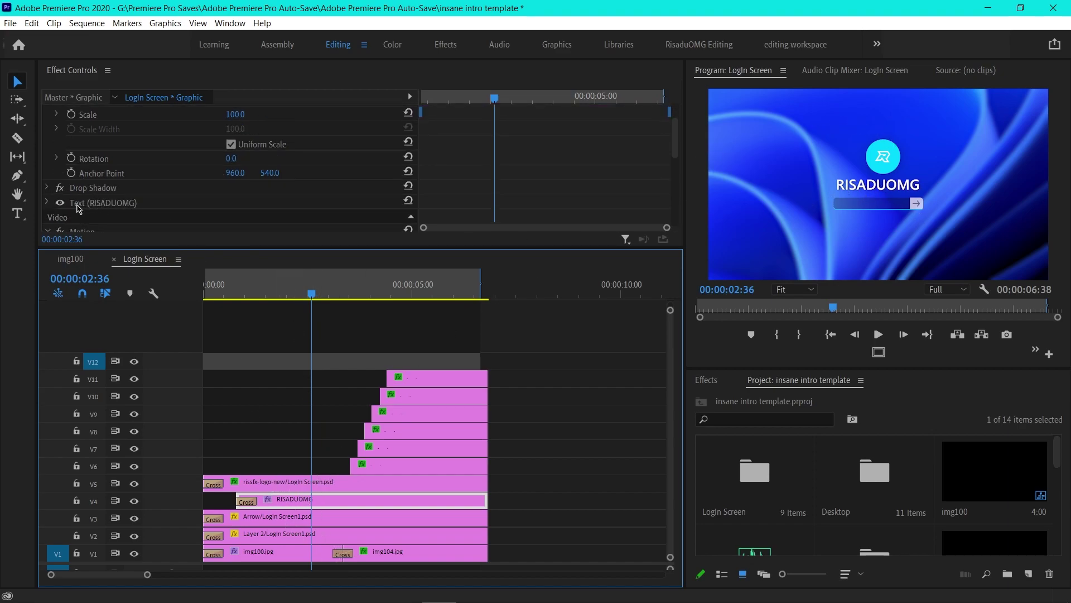
pyautogui.click(110, 206)
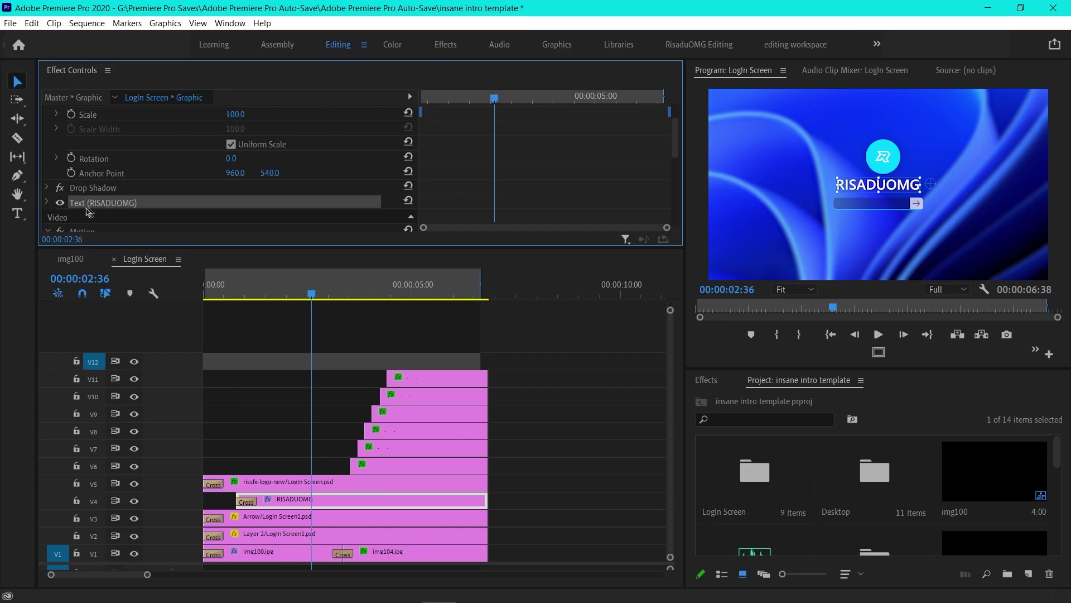
pyautogui.click(47, 203)
pyautogui.scroll(-2, 89, 161)
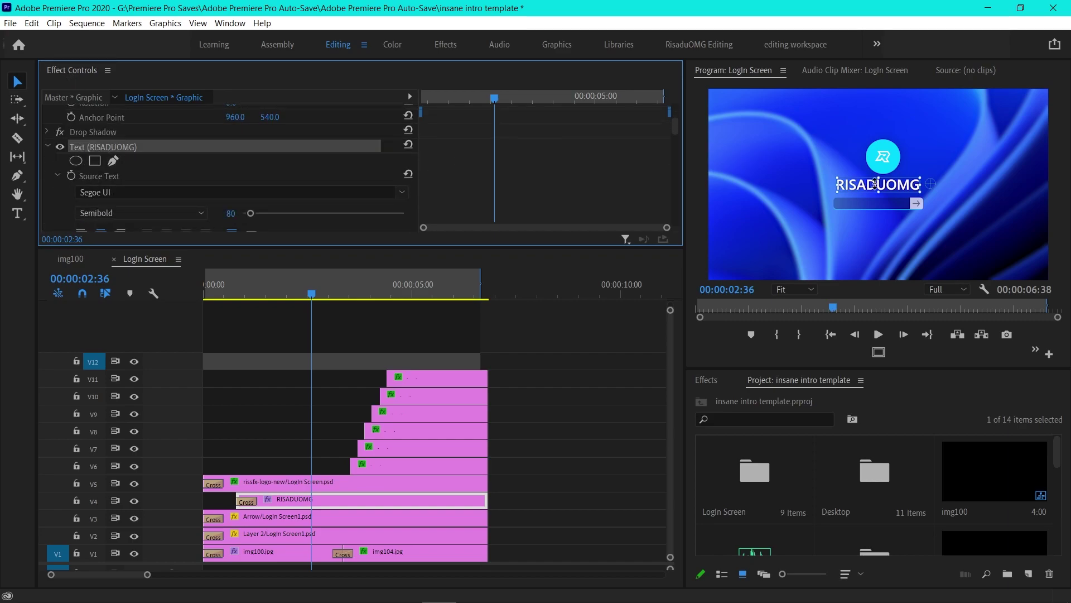
pyautogui.doubleClick(861, 188)
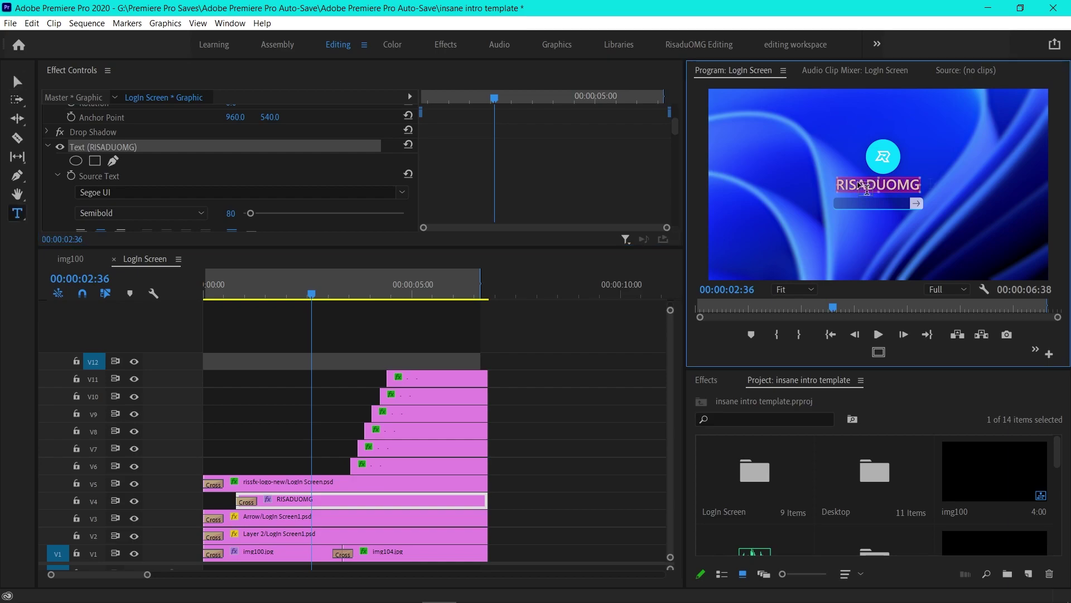
pyautogui.write('Maxi')
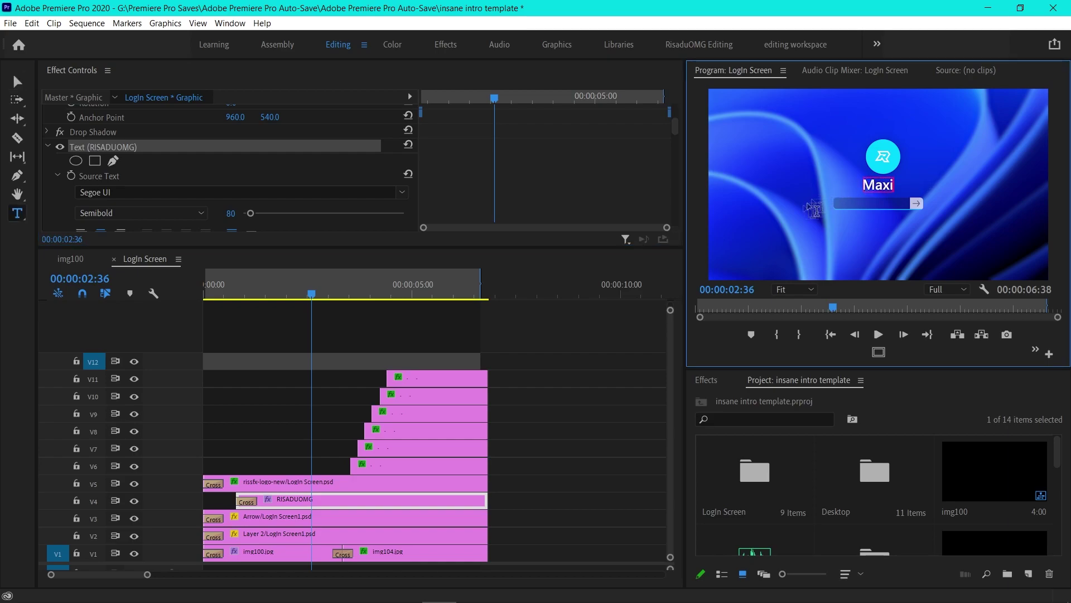
pyautogui.click(585, 462)
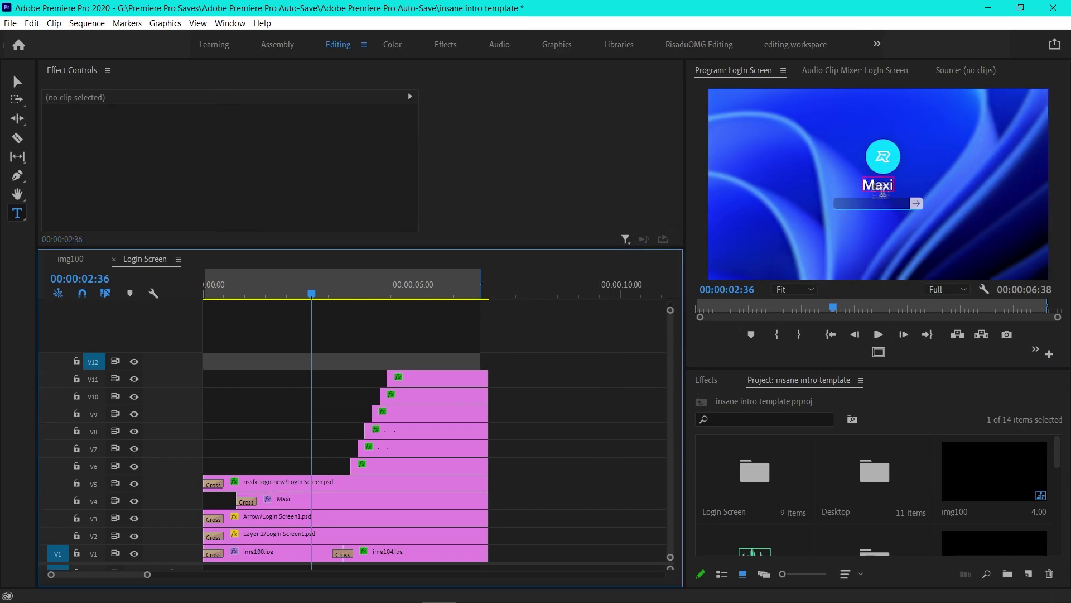
# Undo the login name text change and return to the Selection tool.
pyautogui.hotkey('ctrl', 'z')
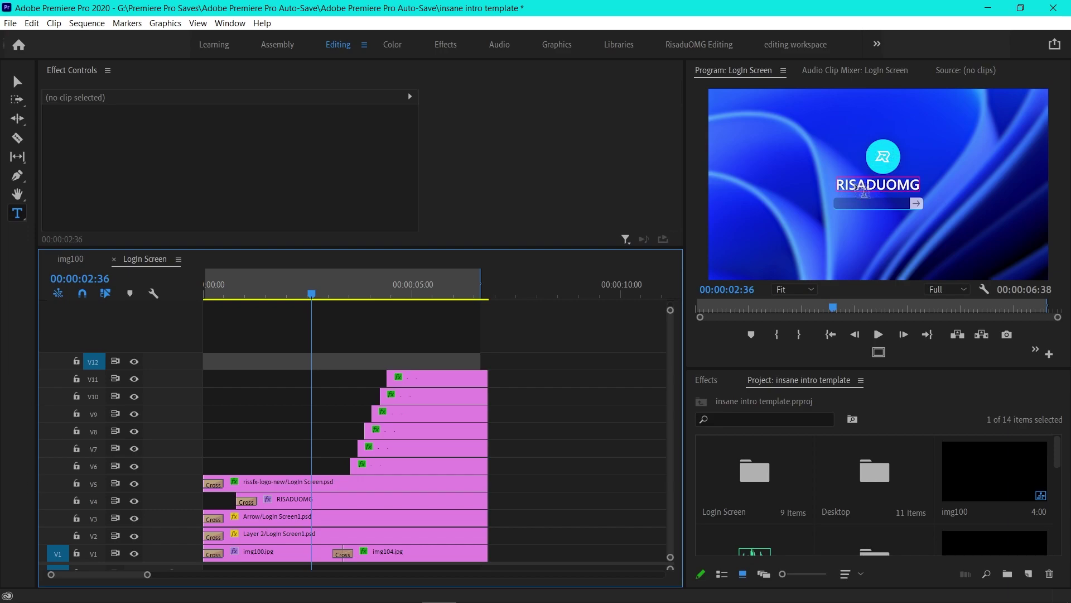
pyautogui.press('v')
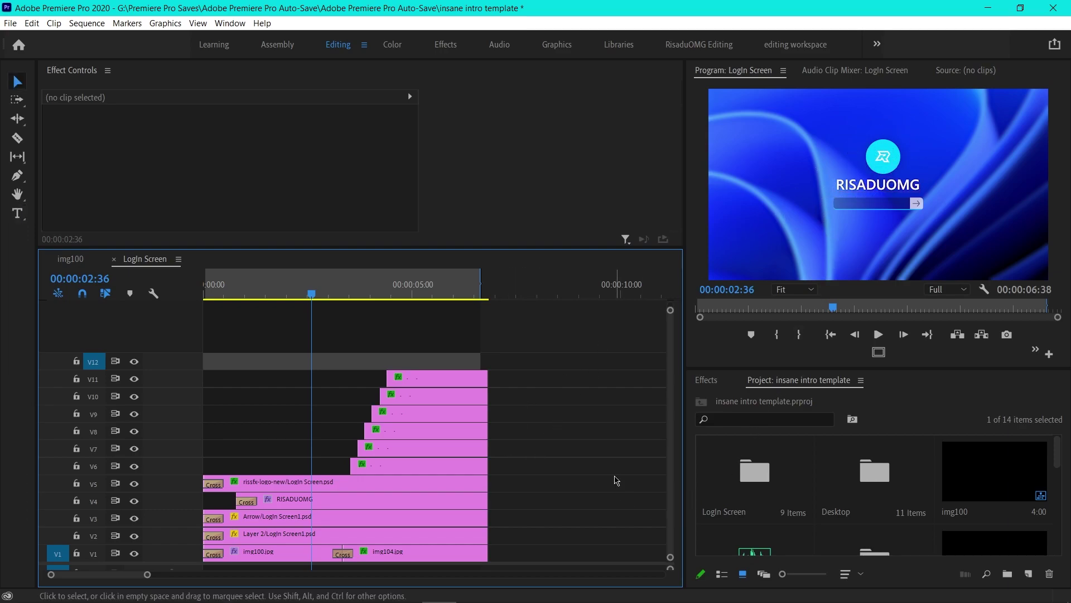
# Select the rissfx-logo-new clip in LogIn Screen, go to its first Scale keyframe and check the interpolation options for its Scale keyframes.
pyautogui.click(344, 481)
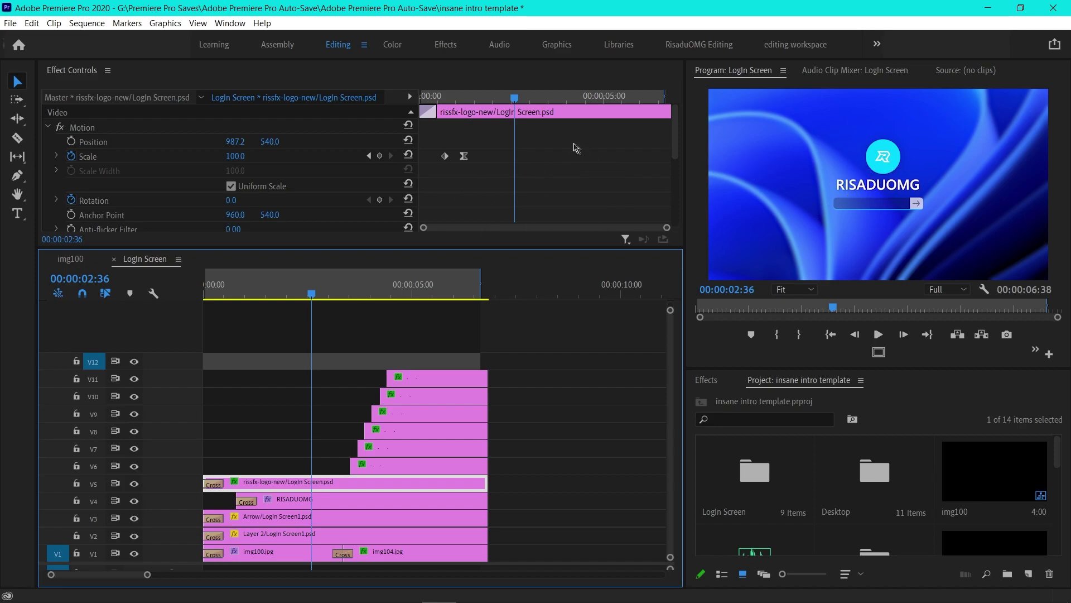
pyautogui.moveTo(477, 100); pyautogui.dragTo(450, 104)
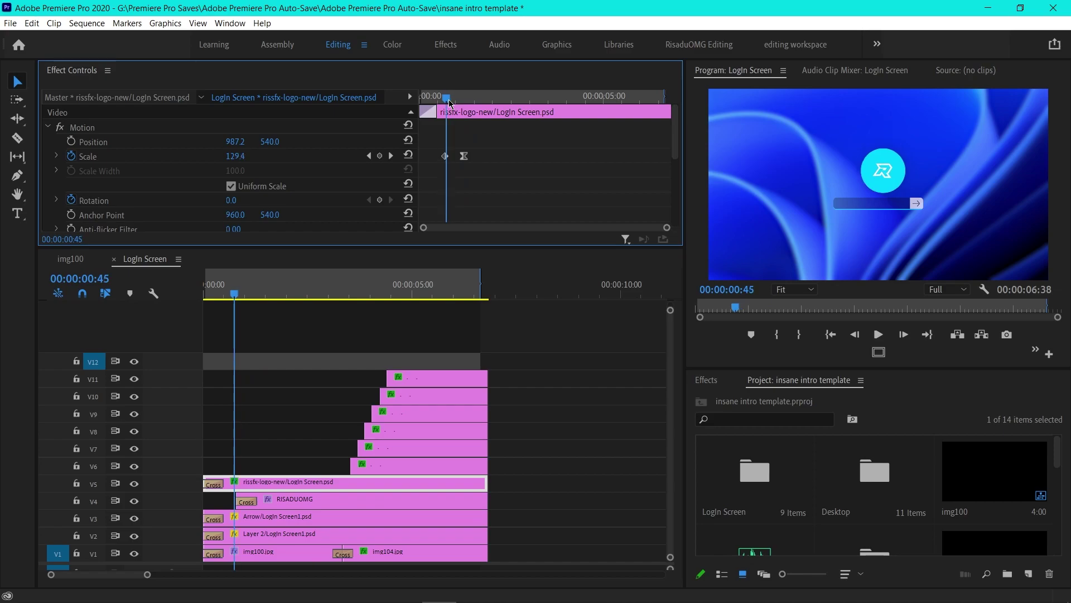
pyautogui.click(370, 157)
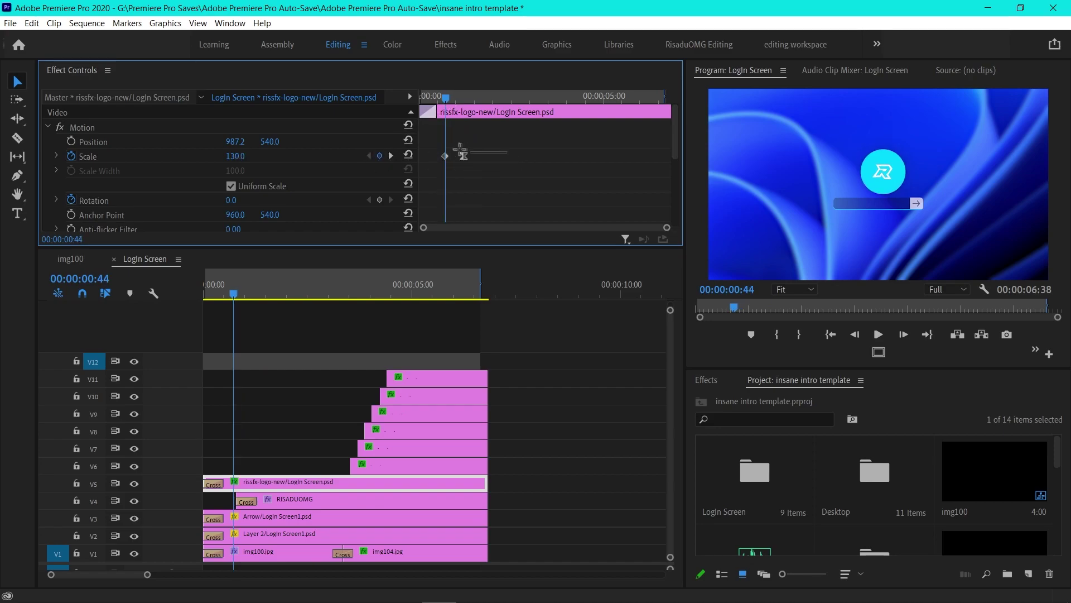
pyautogui.rightClick(465, 156)
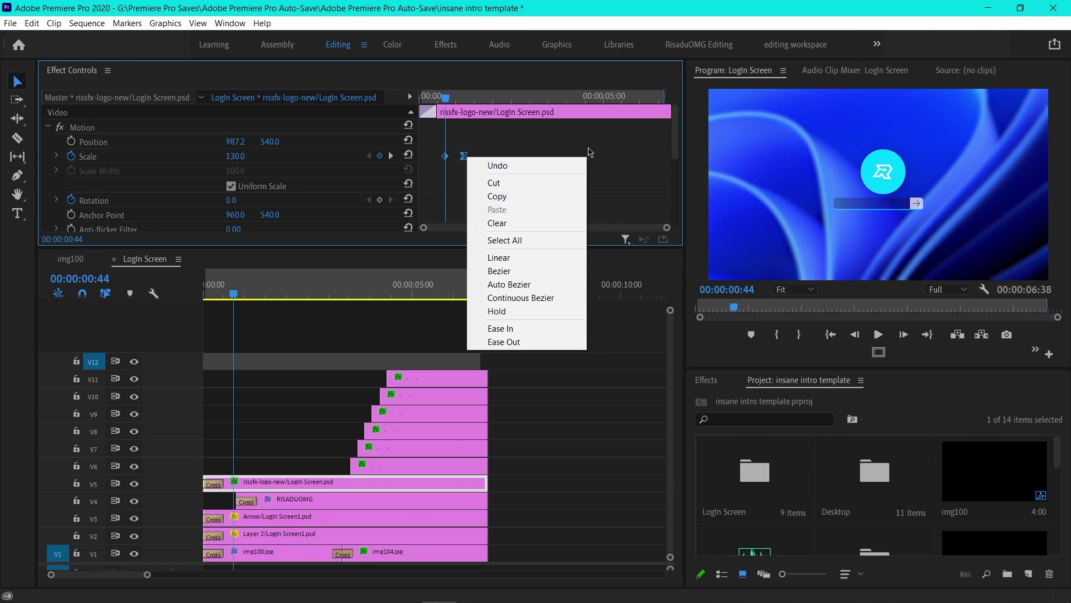
pyautogui.click(605, 151)
# Check the options available for the logo clip's Drop Shadow and Transform effects, and return to the img100 sequence.
pyautogui.scroll(-5, 116, 192)
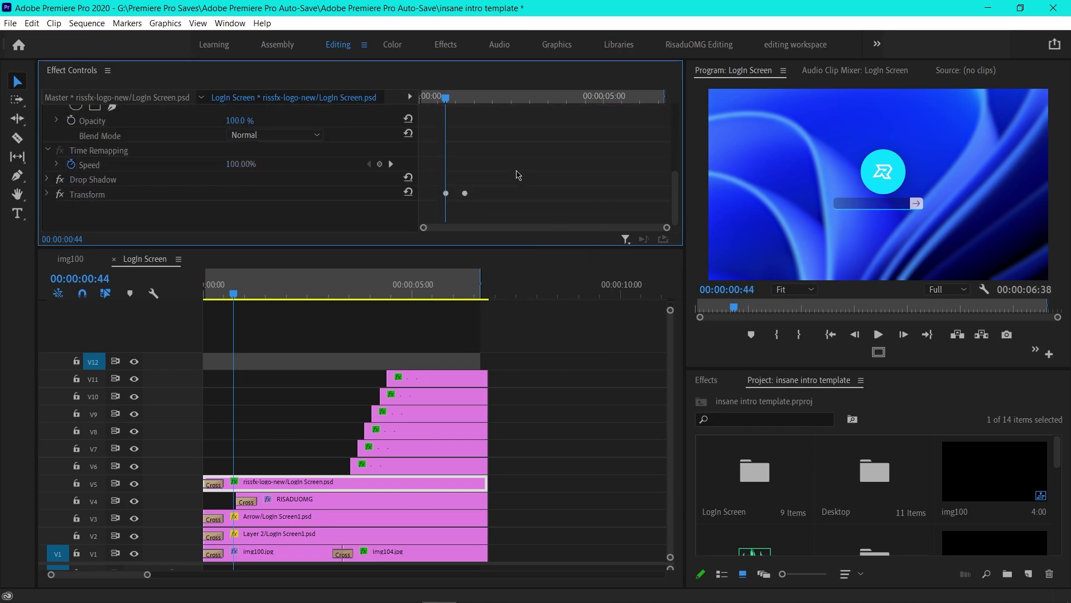
pyautogui.click(116, 192)
pyautogui.keyDown('ctrl'); pyautogui.click(94, 178); pyautogui.keyUp('ctrl')
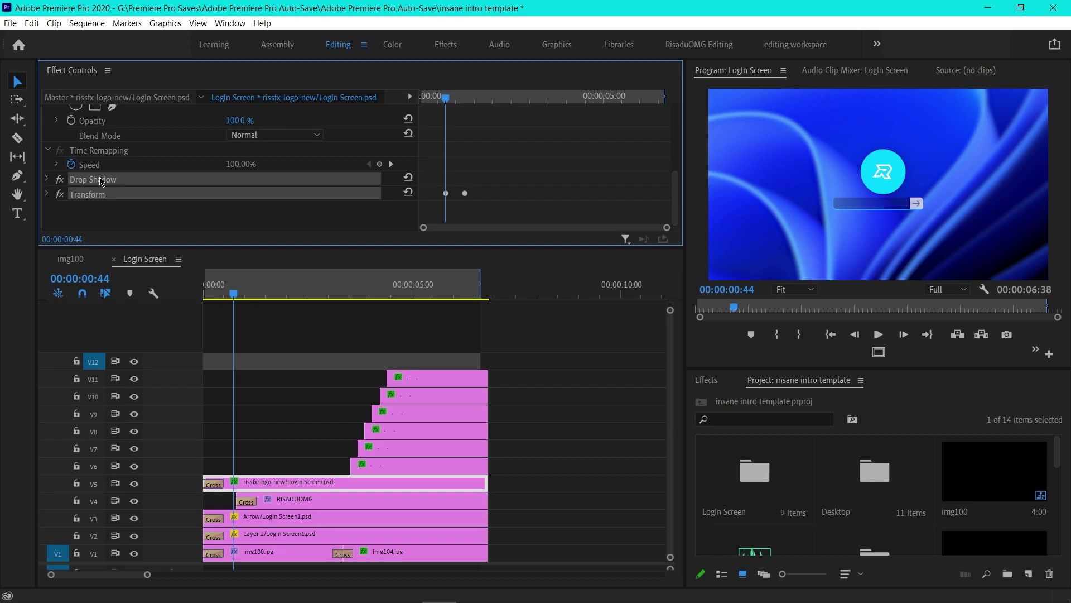
pyautogui.rightClick(100, 181)
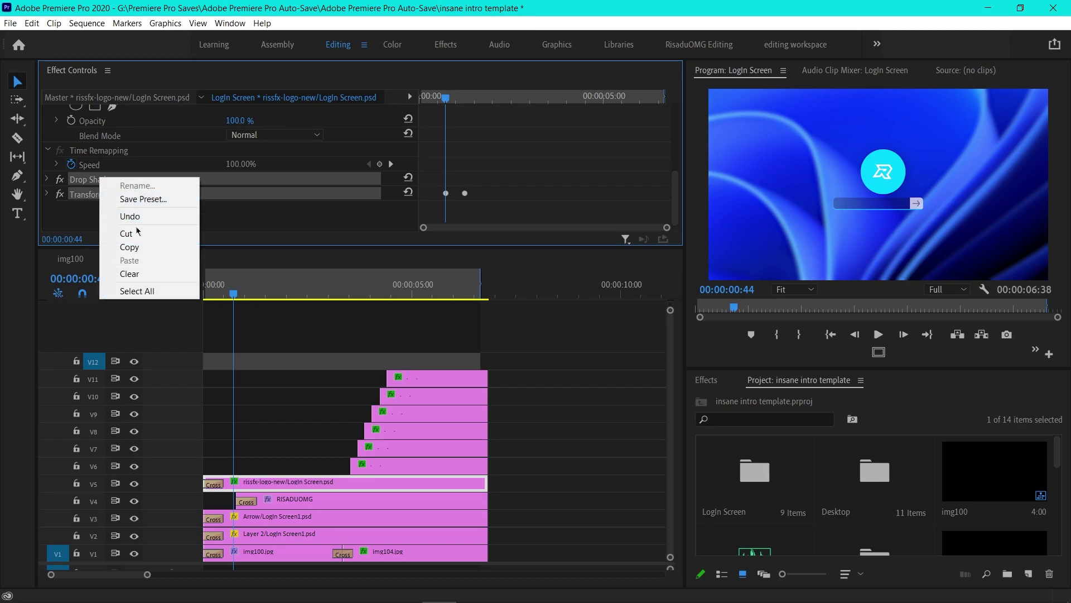
pyautogui.click(519, 173)
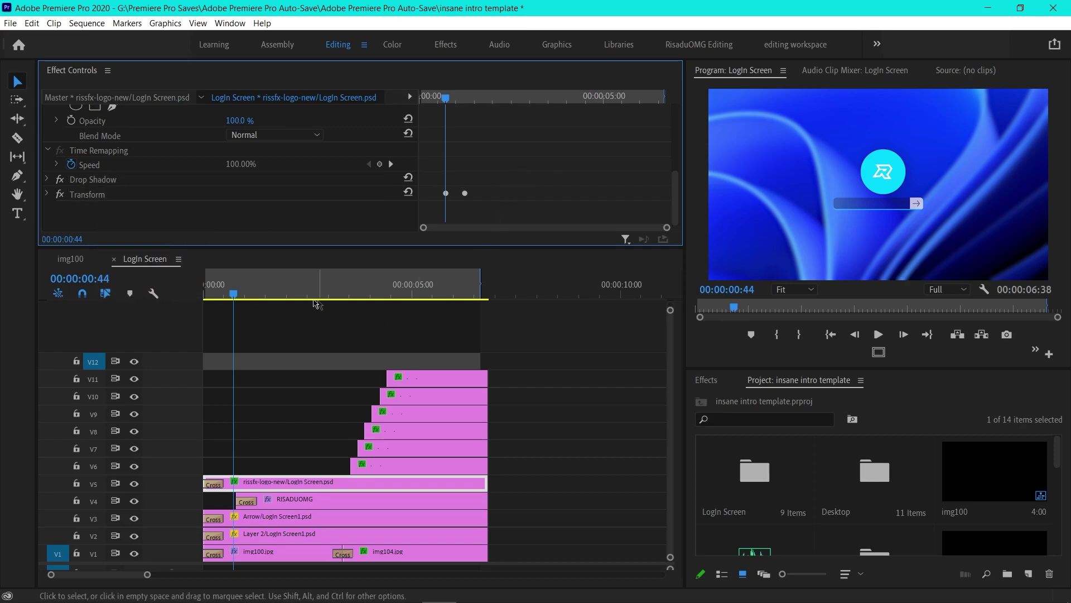
pyautogui.click(113, 260)
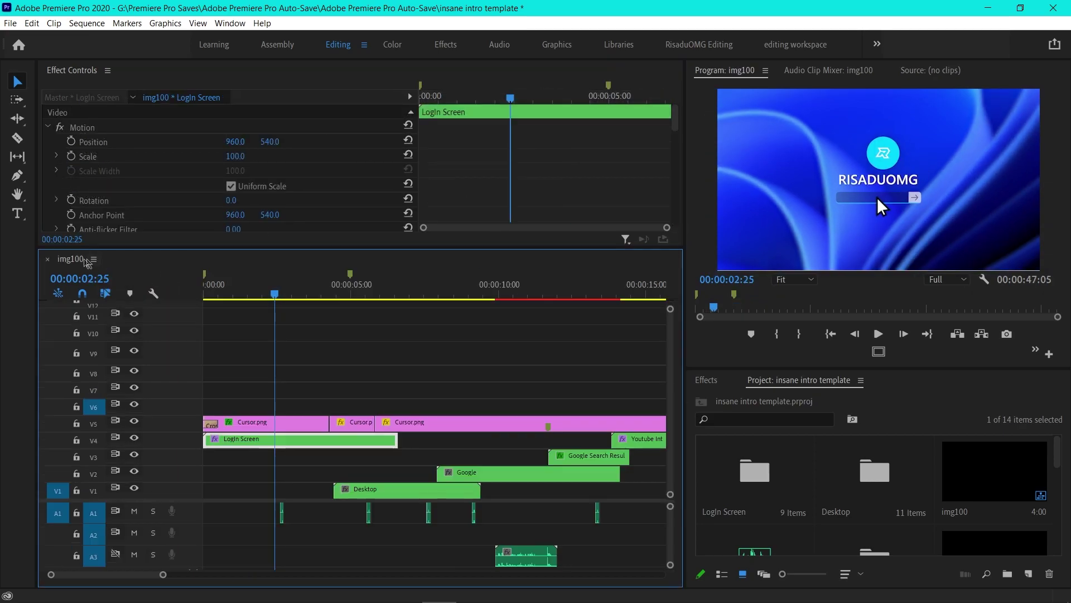
# Reopen the LogIn Screen nested sequence to look over its background image clips, and close it again.
pyautogui.doubleClick(271, 442)
pyautogui.scroll(-2, 561, 419)
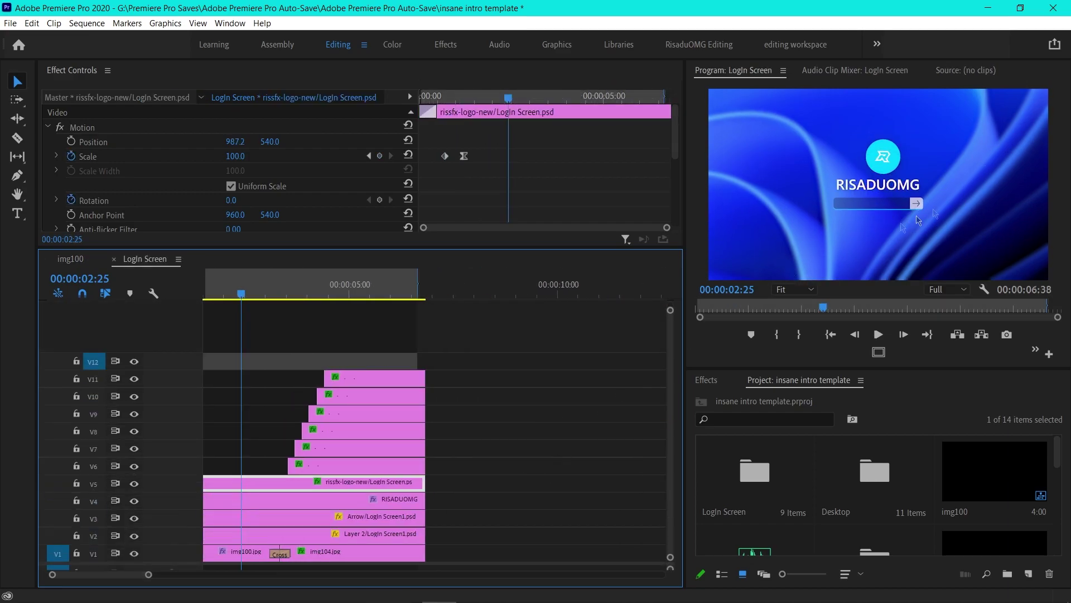
pyautogui.scroll(-1, 371, 556)
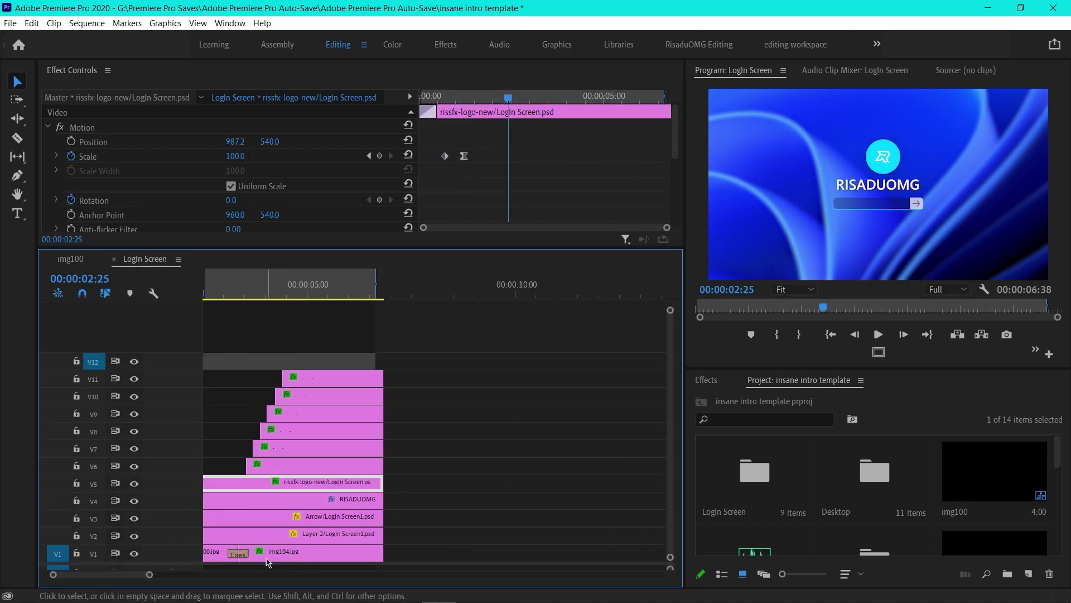
pyautogui.scroll(3, 134, 578)
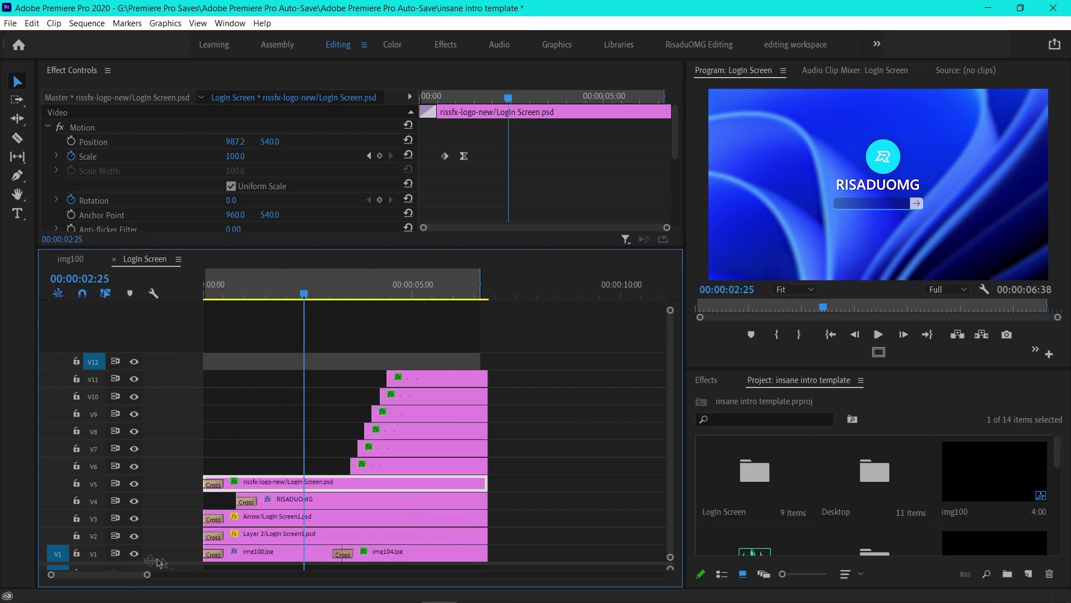
pyautogui.click(113, 259)
# Move the img100 playhead to 00:00:07:12 and inspect the Desktop nested sequence and its Desktop Wallpaper source before returning to img100.
pyautogui.moveTo(301, 293); pyautogui.dragTo(416, 300)
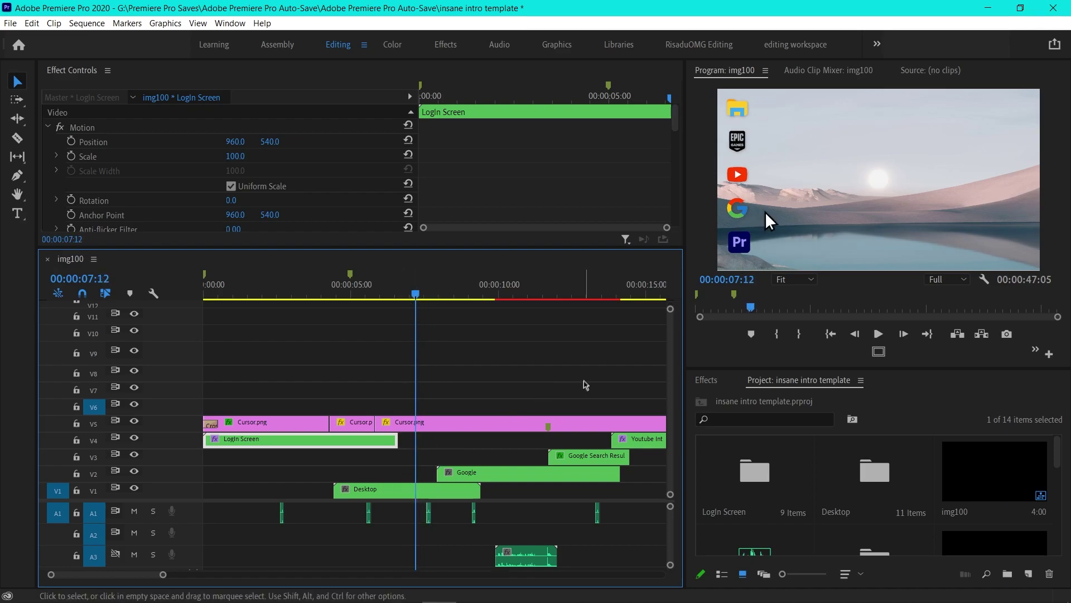
pyautogui.doubleClick(397, 492)
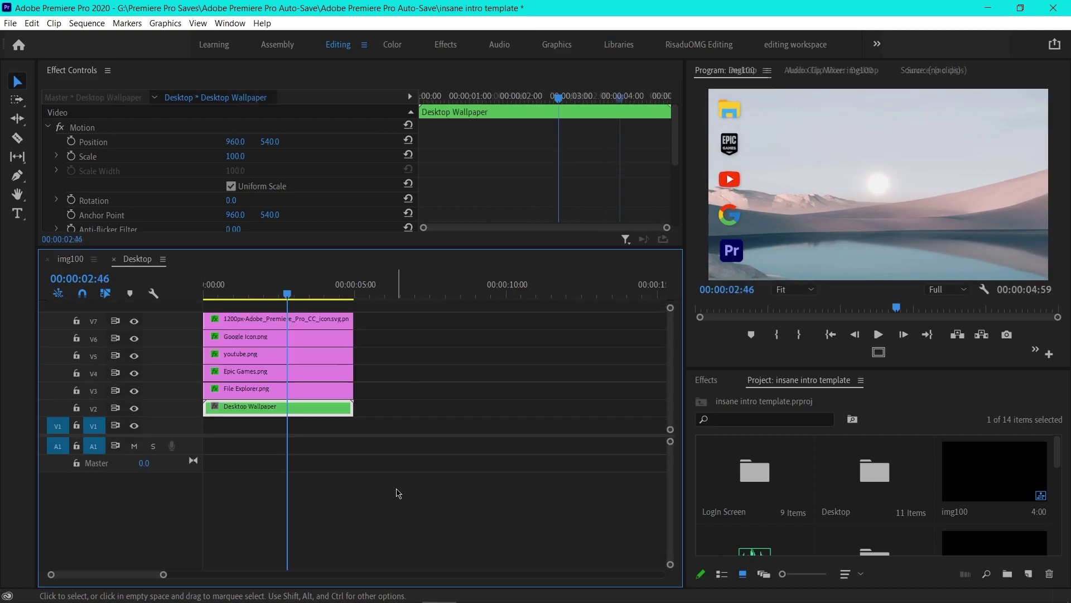
pyautogui.doubleClick(266, 406)
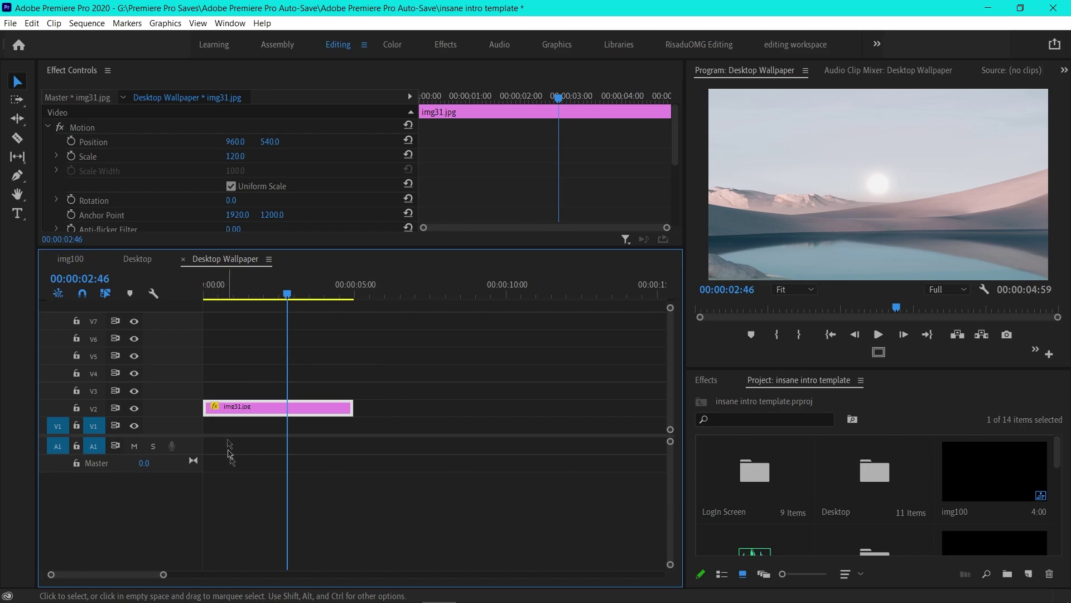
pyautogui.click(160, 262)
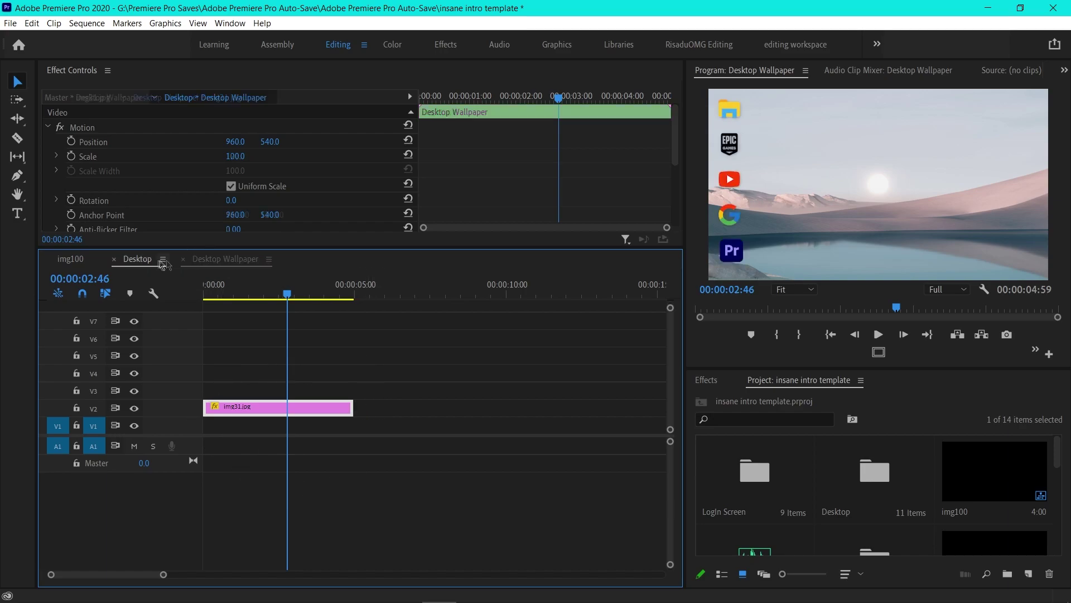
pyautogui.click(113, 260)
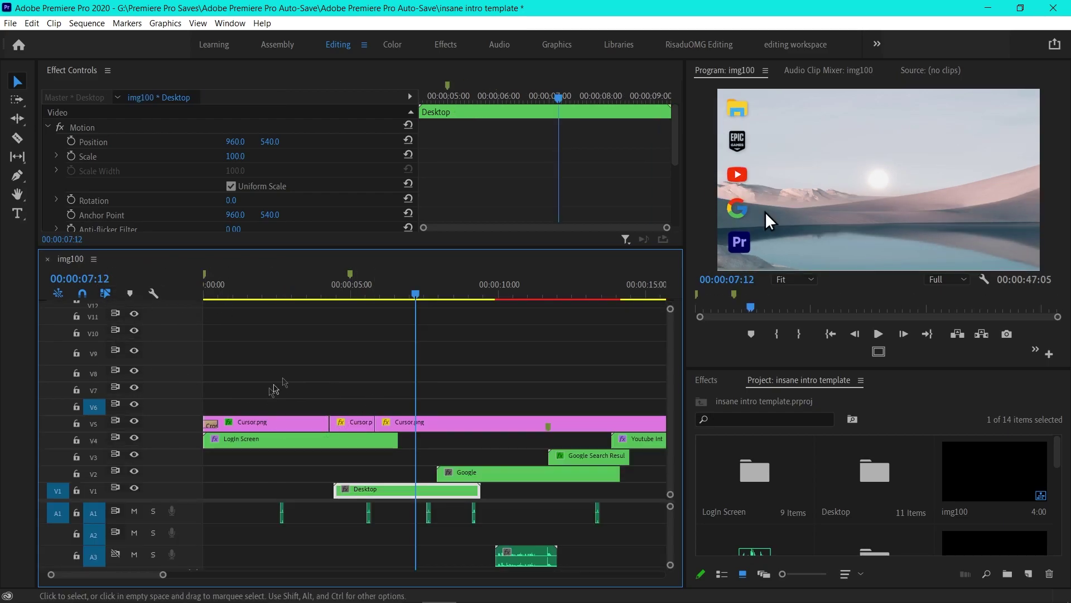
# Preview img100 up to the Google page in an enlarged program view, and place the playhead at 00:00:09:14.
pyautogui.press('space')
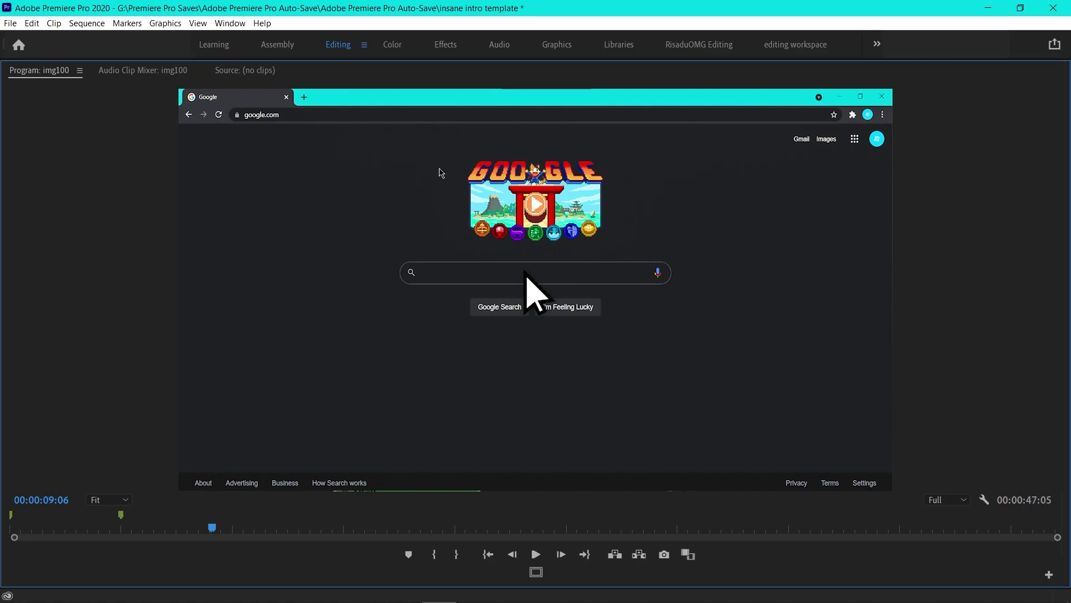
pyautogui.press('`')
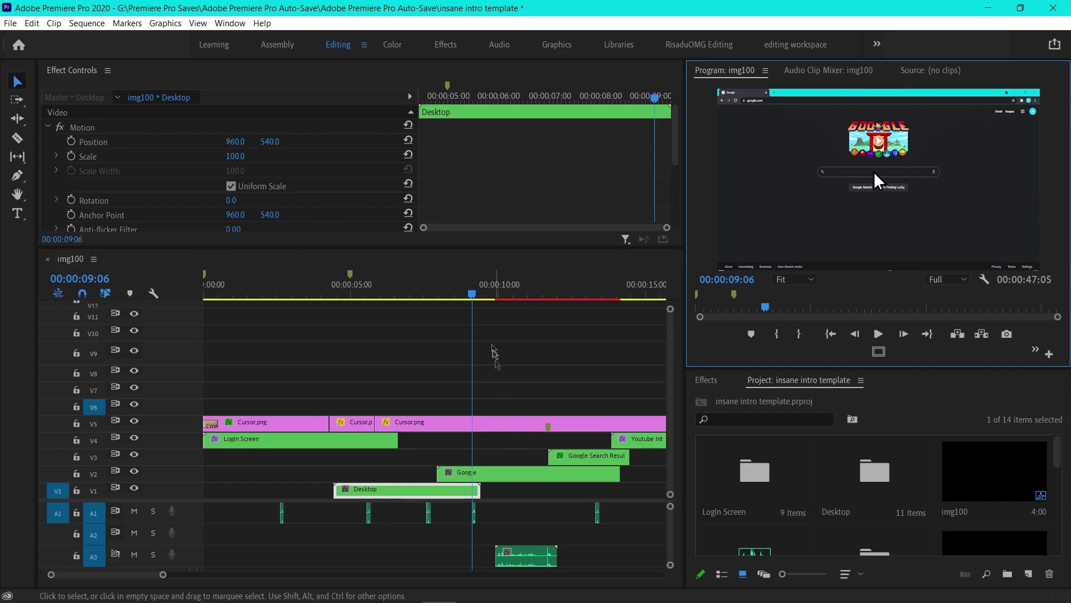
pyautogui.click(476, 290)
# Open the Google nested sequence and inspect the image inside Google Interface, returning to the Google sequence.
pyautogui.doubleClick(502, 474)
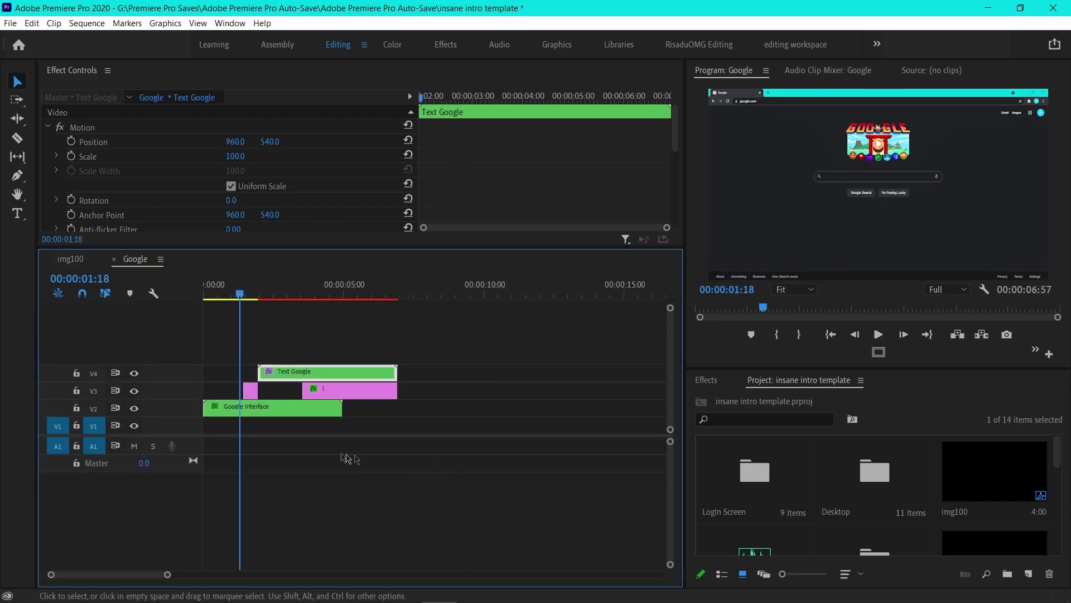
pyautogui.doubleClick(278, 416)
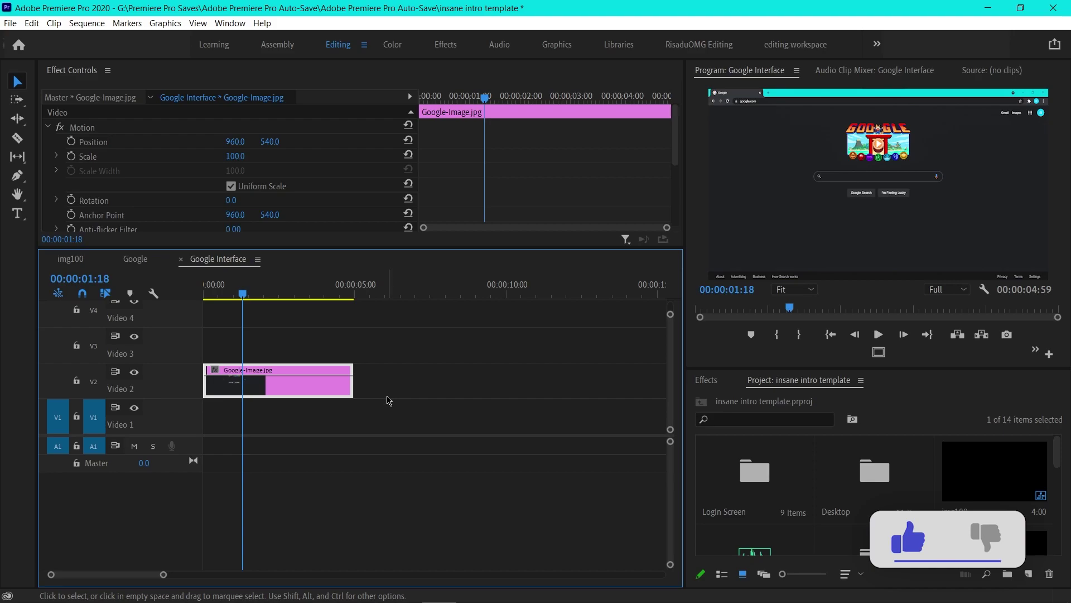
pyautogui.click(180, 261)
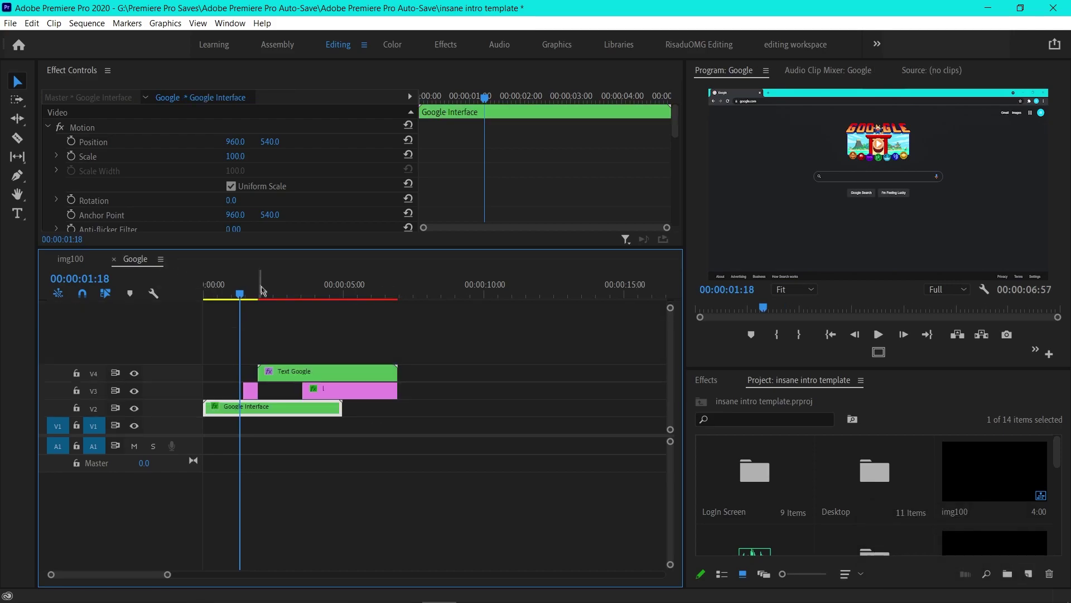
# Go to 00:00:03:39 in the Google sequence and try replacing the search text inside Text Google with "hfgnd".
pyautogui.click(305, 289)
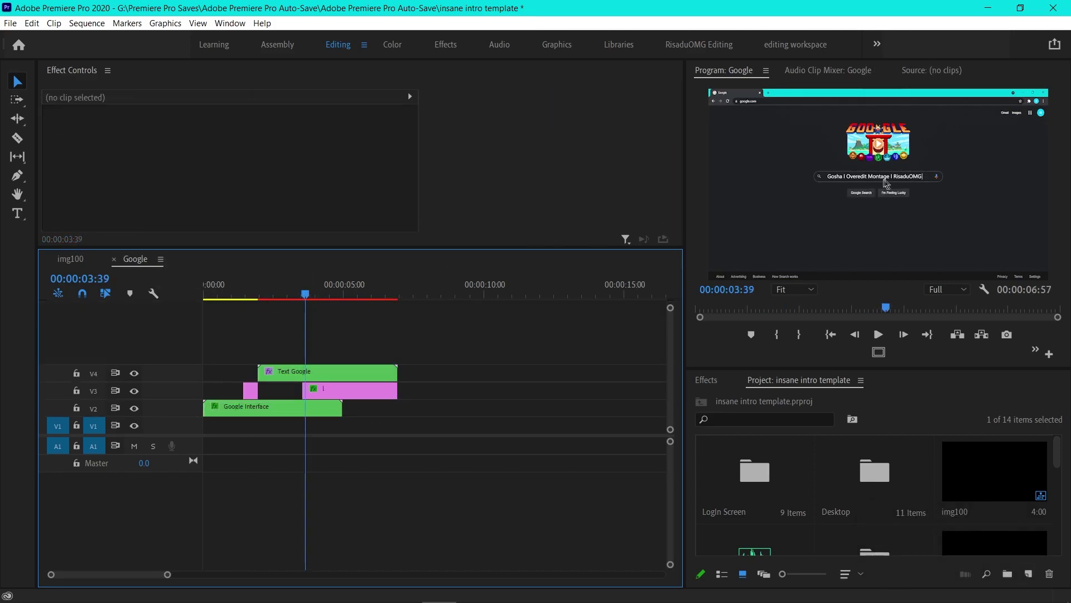
pyautogui.doubleClick(316, 369)
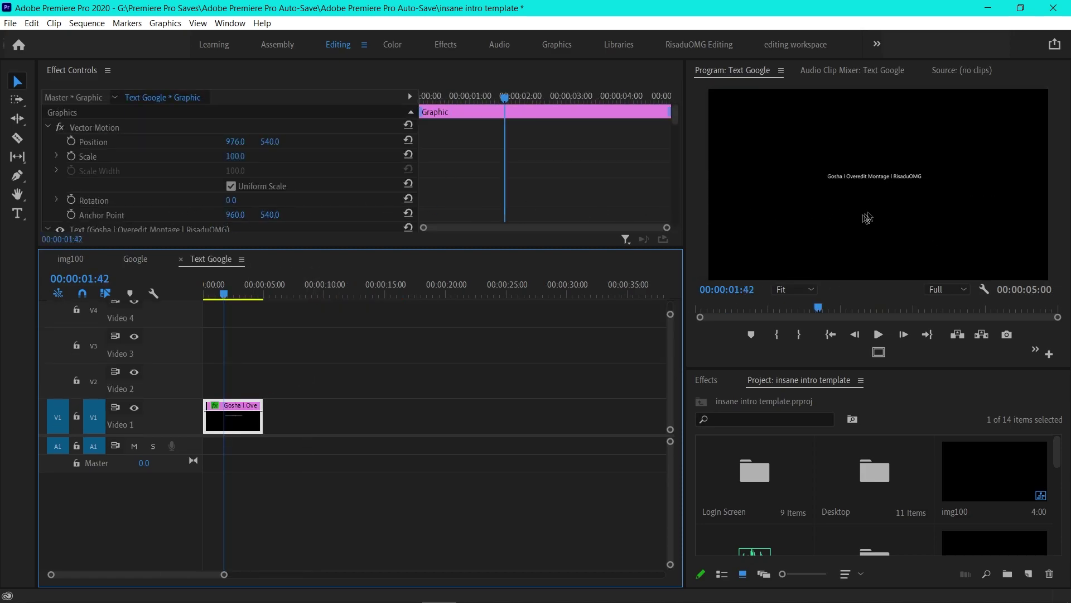
pyautogui.click(853, 176)
pyautogui.doubleClick(850, 176)
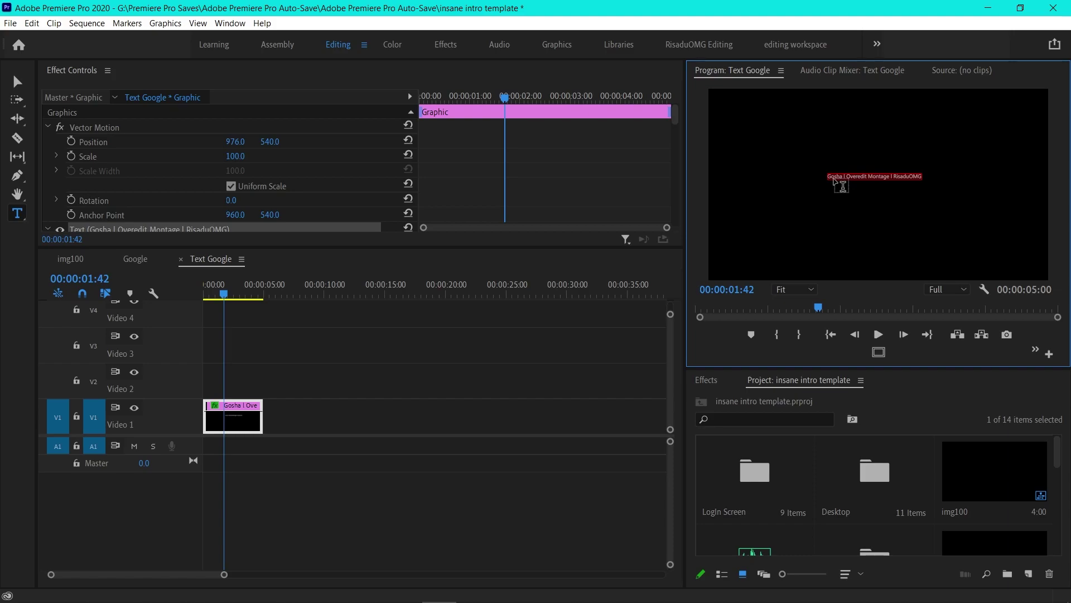
pyautogui.write('hfgnd')
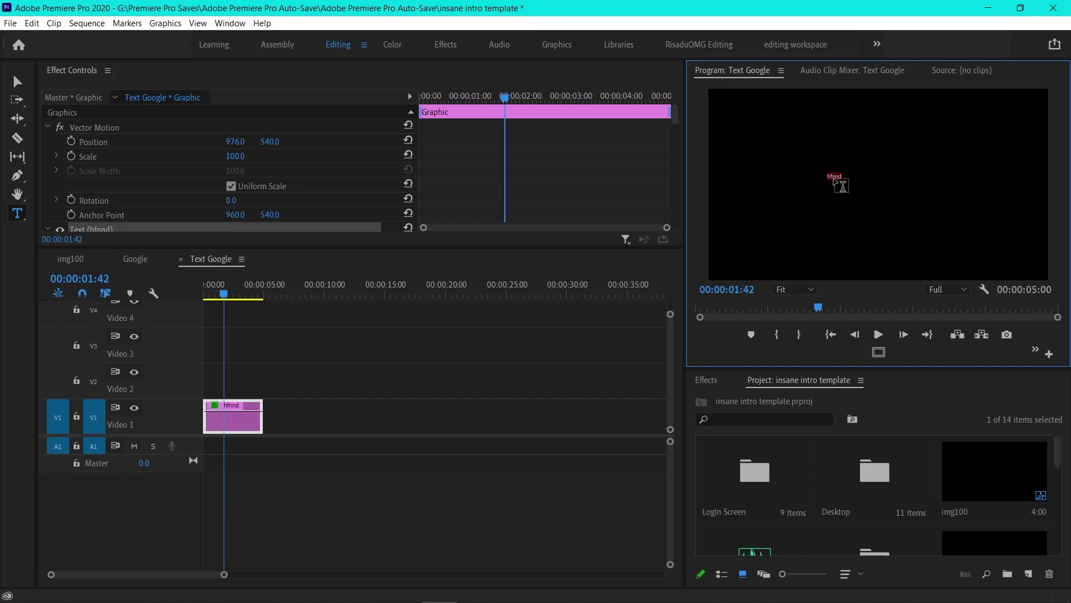
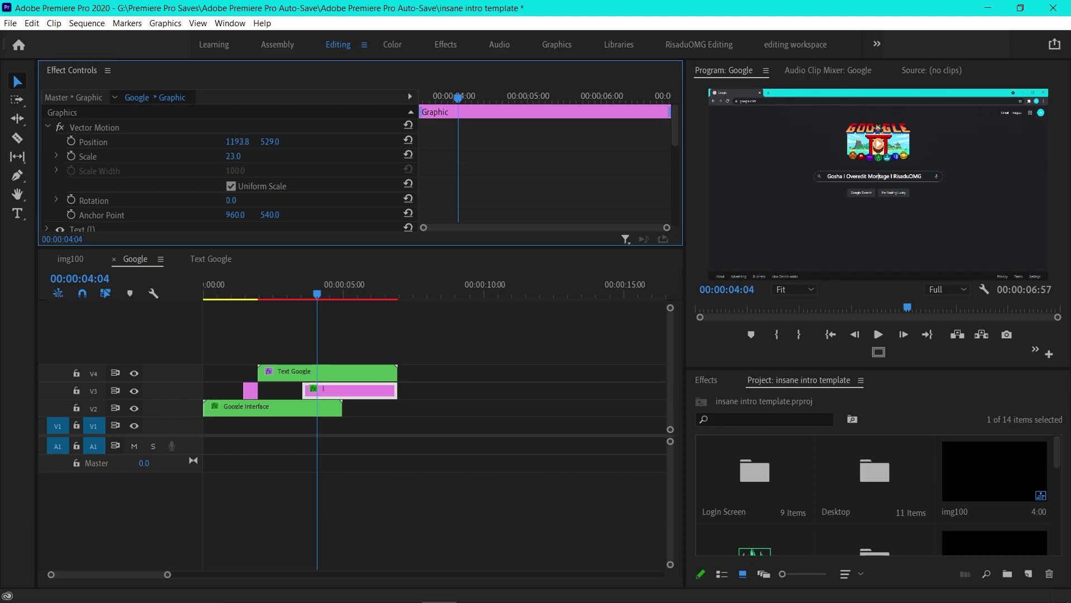
# Set the text cursor graphic's horizontal position to 1334.8 in the Google sequence, and return to img100.
pyautogui.moveTo(237, 141); pyautogui.dragTo(307, 137)
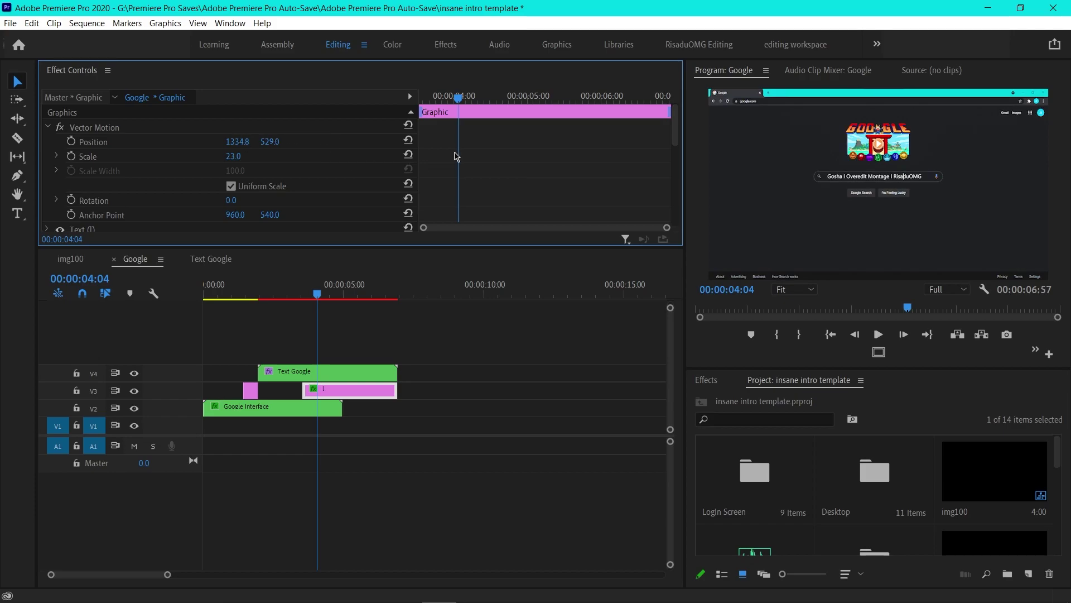
pyautogui.moveTo(291, 288); pyautogui.dragTo(280, 289)
pyautogui.click(114, 258)
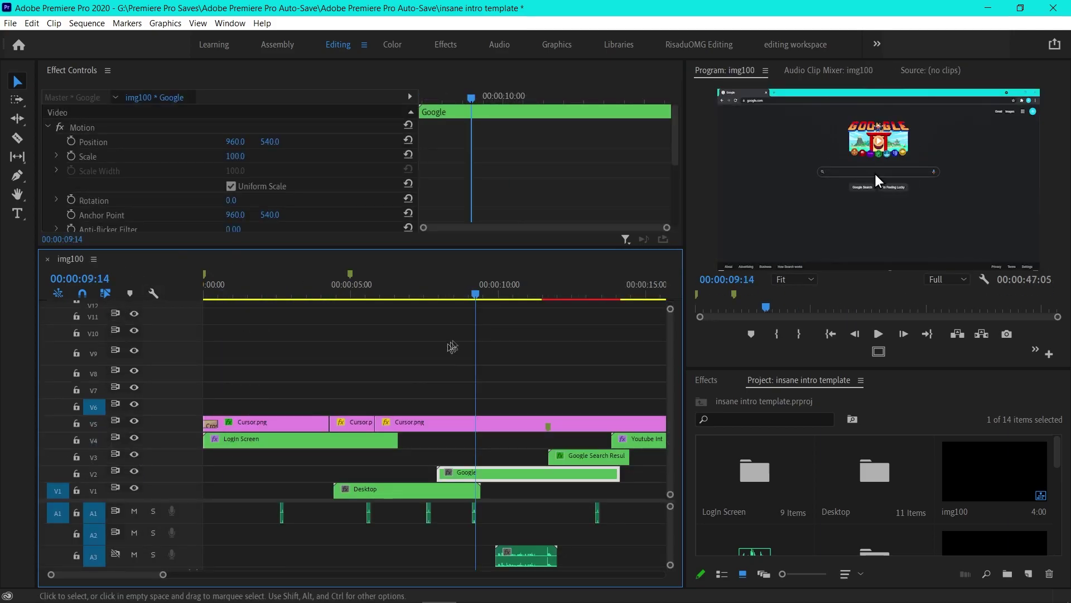
# Move the img100 playhead to 00:00:12:36 and open the Google Search Result Interface nested sequence.
pyautogui.moveTo(521, 286); pyautogui.dragTo(575, 285)
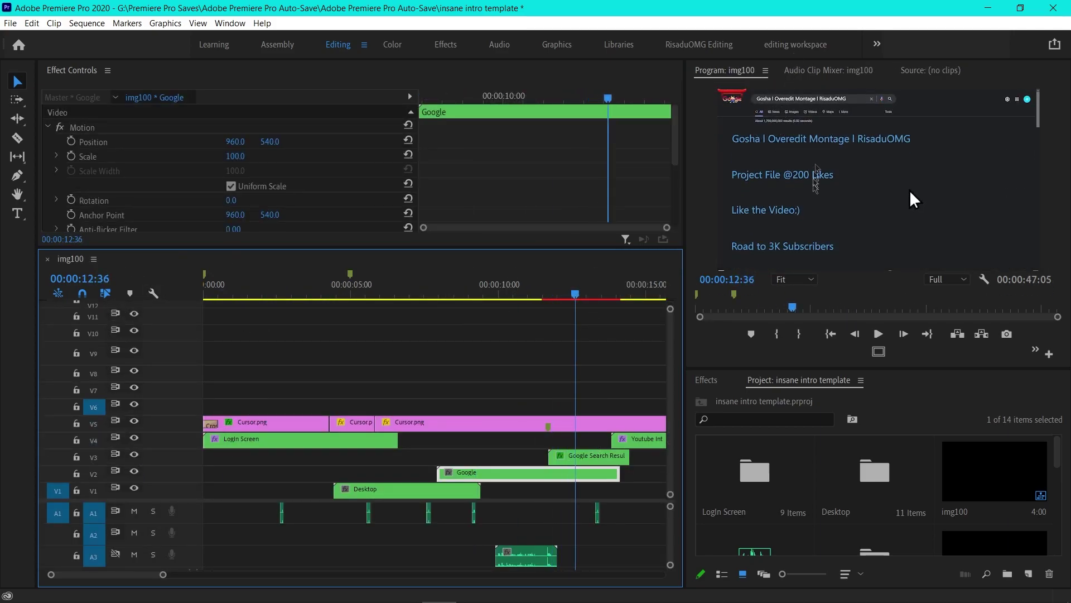
pyautogui.doubleClick(601, 460)
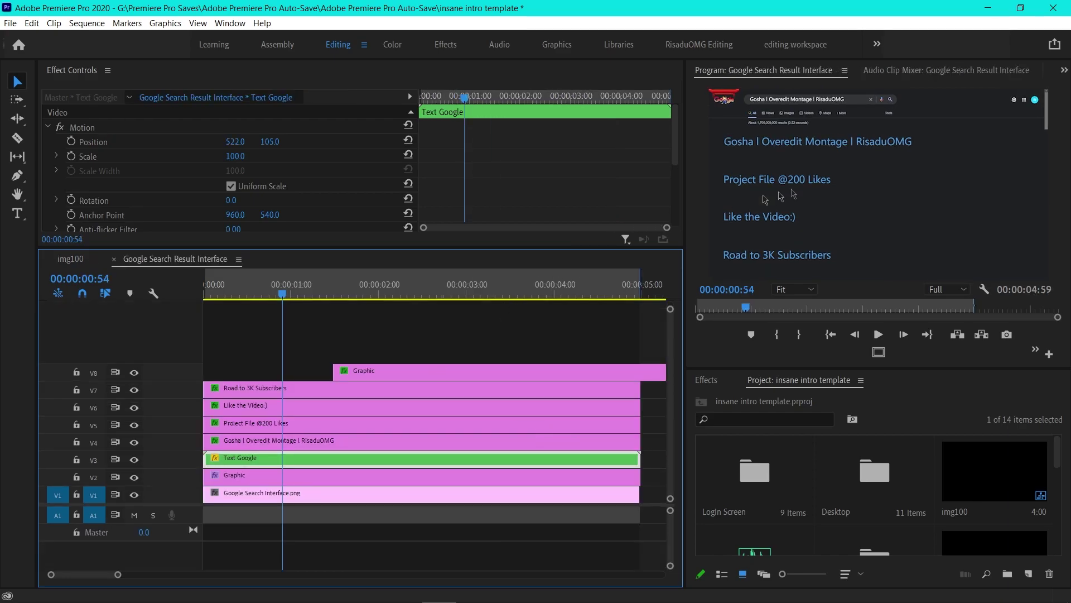
pyautogui.click(802, 156)
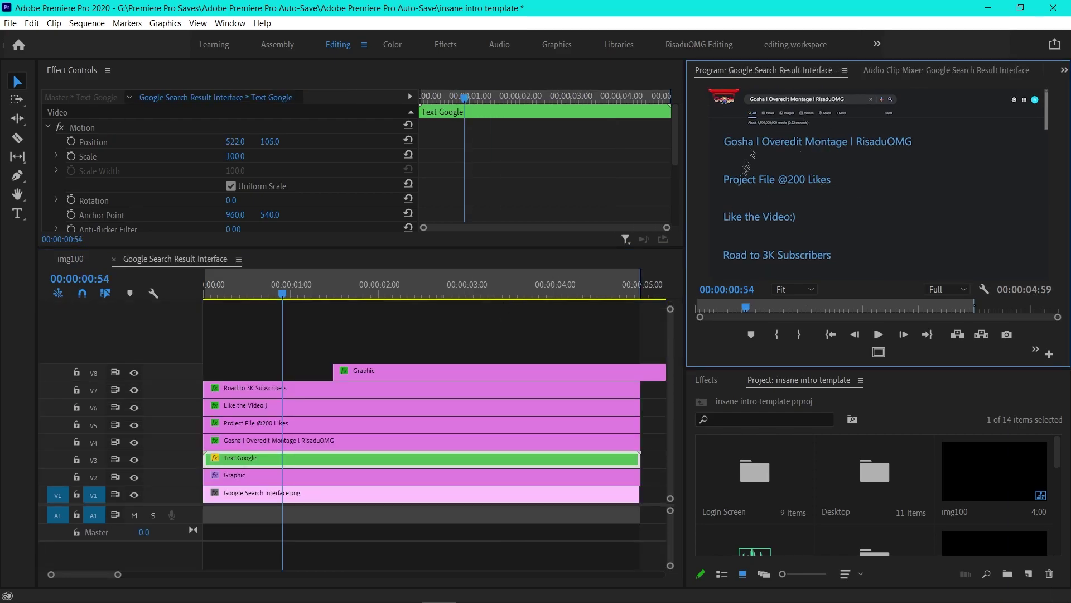
# Replace the first search result title, Gosha | Overedit Montage | RisaduOMG, with "Rambo".
pyautogui.click(271, 394)
pyautogui.click(265, 449)
pyautogui.click(792, 148)
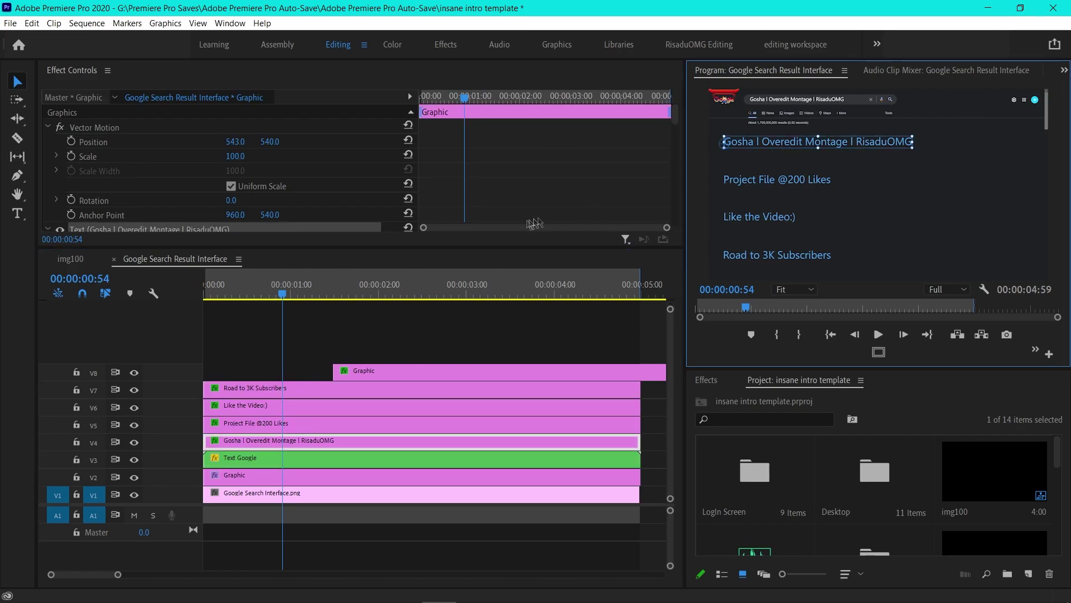
pyautogui.doubleClick(786, 146)
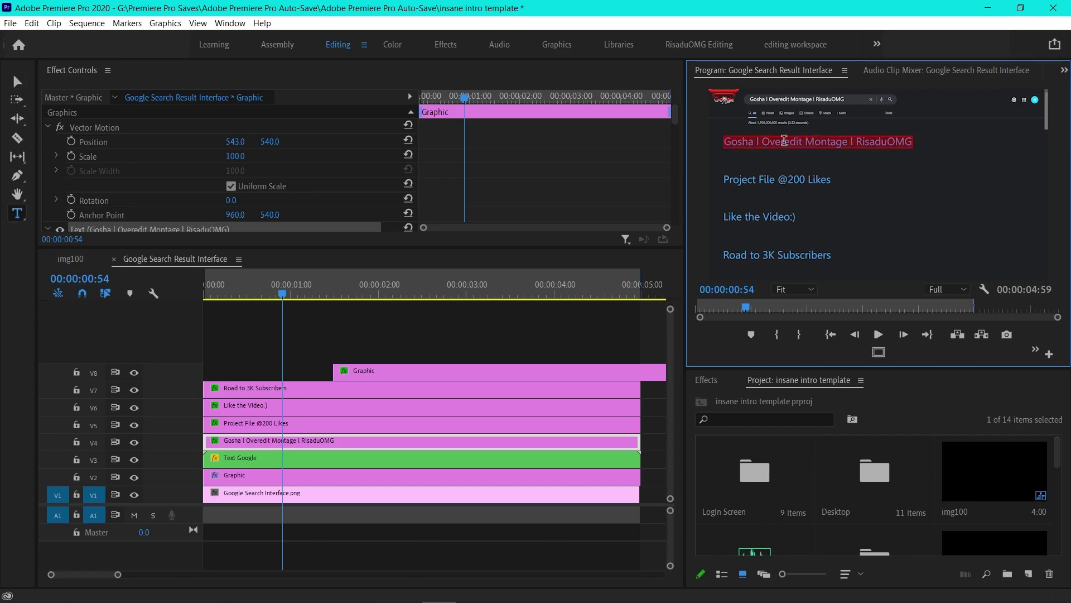
pyautogui.write('Rambo')
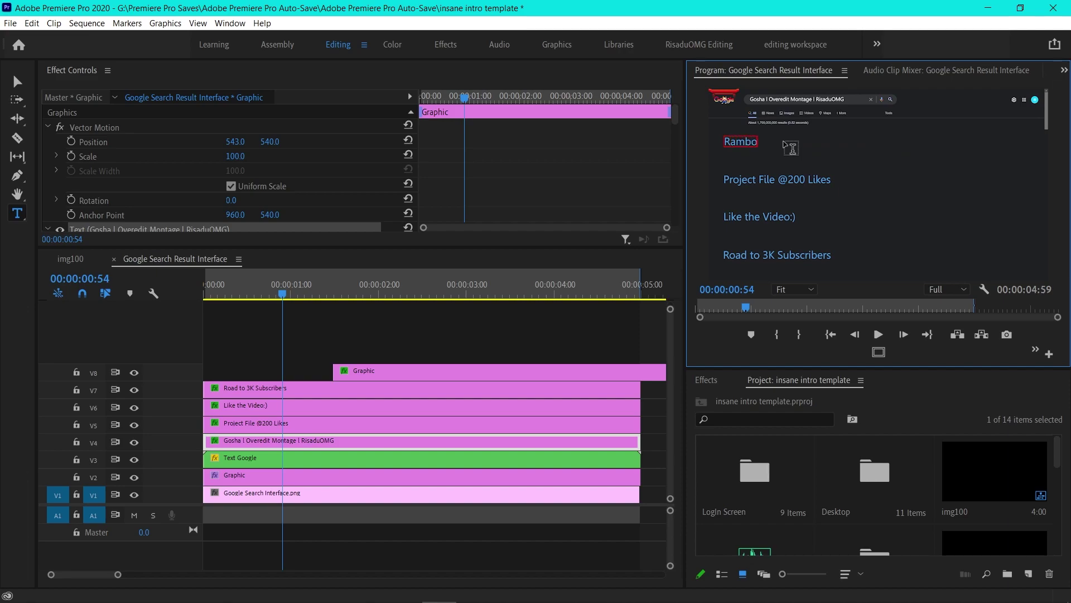
# Try extending the first search result title to "Ramboedits Montage", and undo the title change.
pyautogui.write('edits Montage')
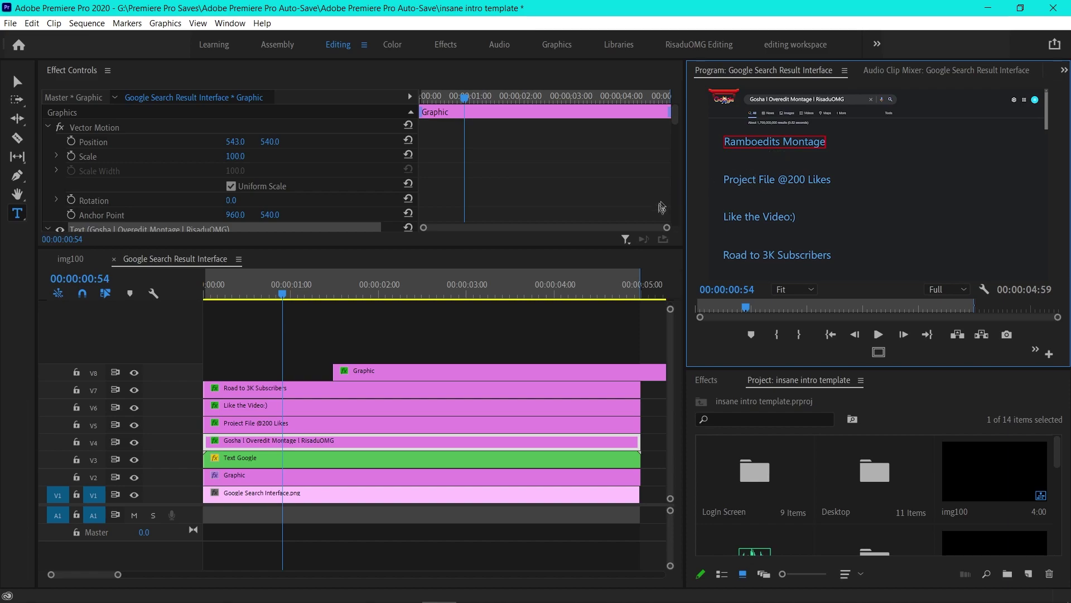
pyautogui.click(550, 312)
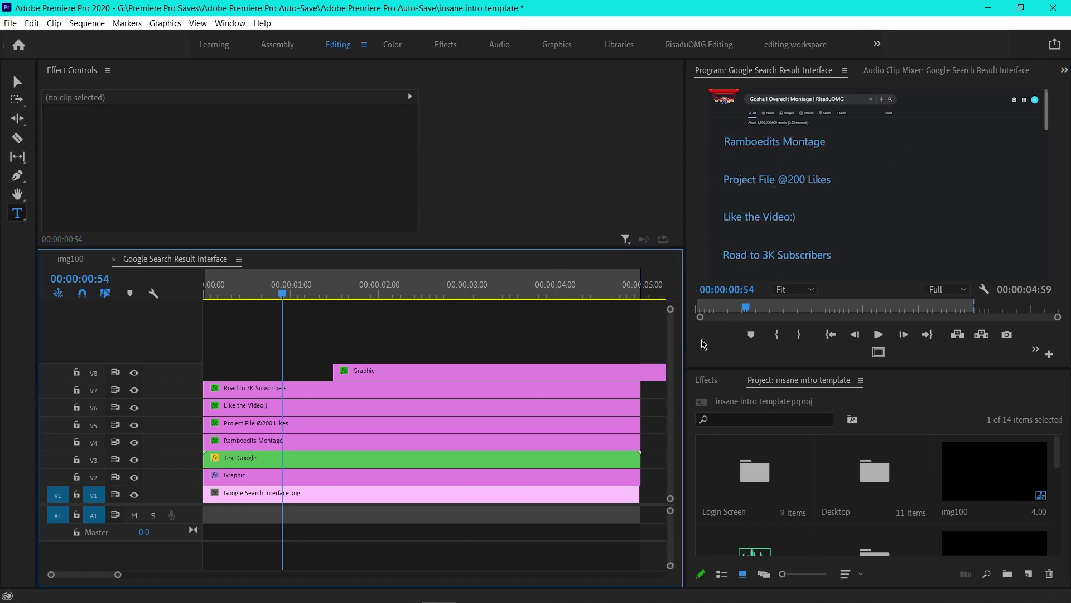
pyautogui.hotkey('ctrl', 'z')
pyautogui.click(771, 181)
pyautogui.hotkey('ctrl', 'a')
pyautogui.write('fsdbbddb')
pyautogui.click(422, 324)
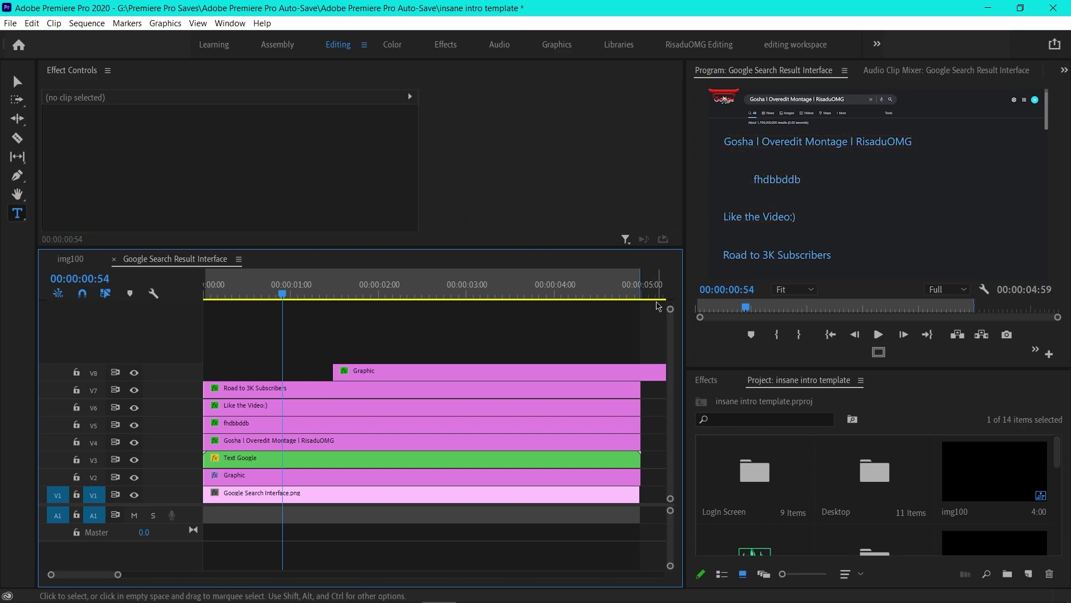
# Align the fhdbbddb title with the other results by setting its Vector Motion horizontal position to 153.0.
pyautogui.click(17, 82)
pyautogui.click(846, 160)
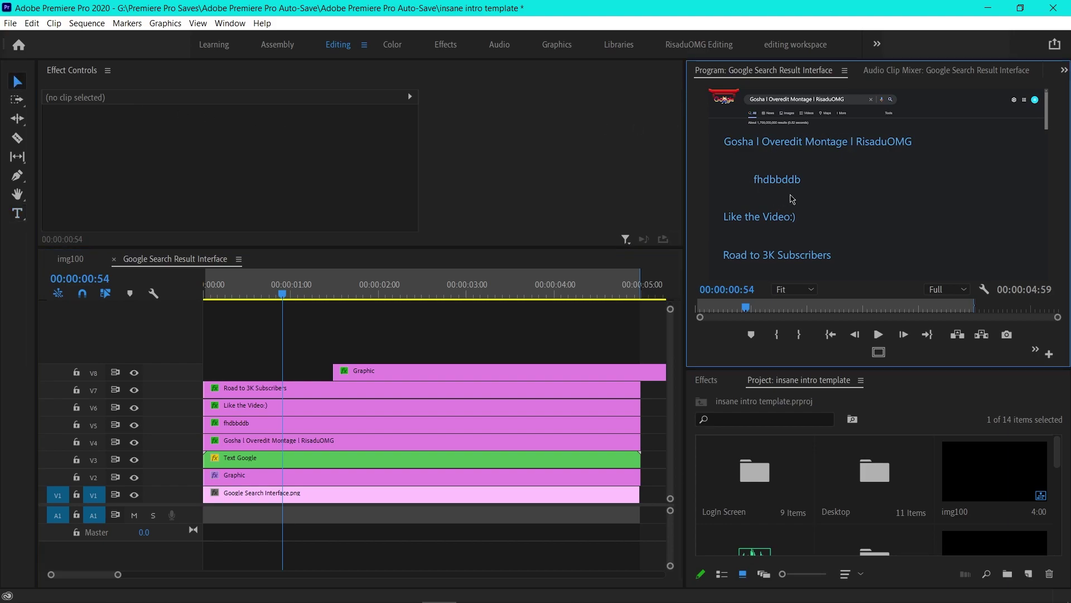
pyautogui.moveTo(793, 199); pyautogui.dragTo(790, 195)
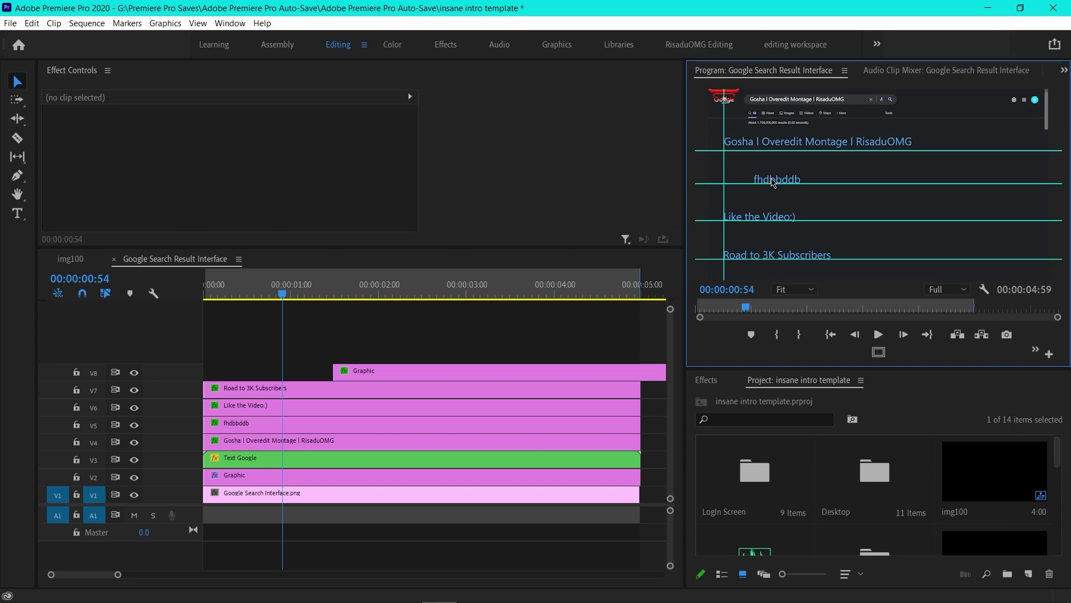
pyautogui.click(283, 413)
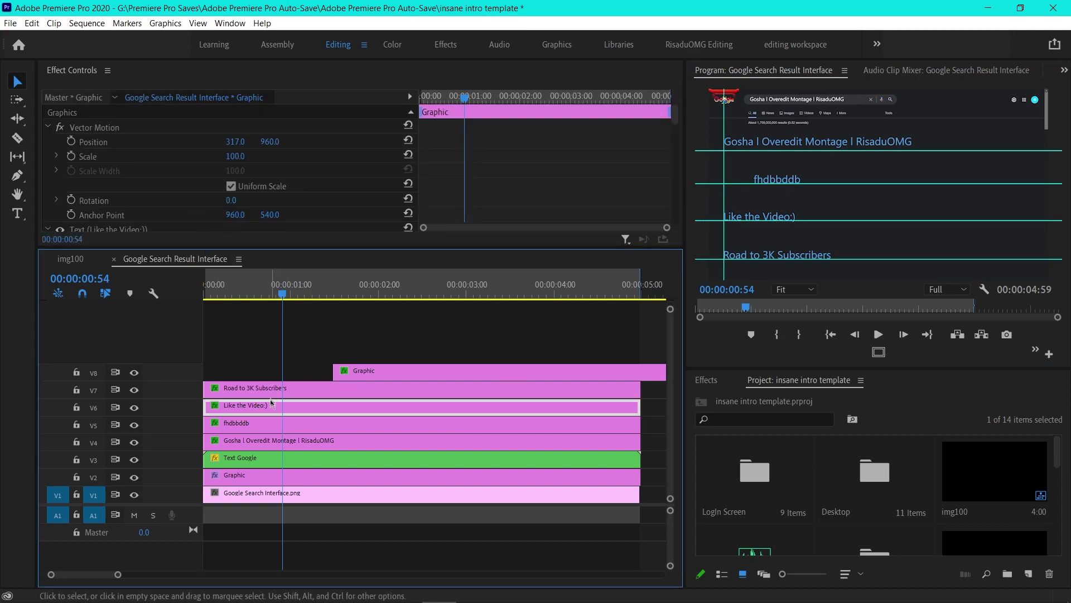
pyautogui.click(261, 424)
pyautogui.moveTo(235, 142); pyautogui.dragTo(212, 142)
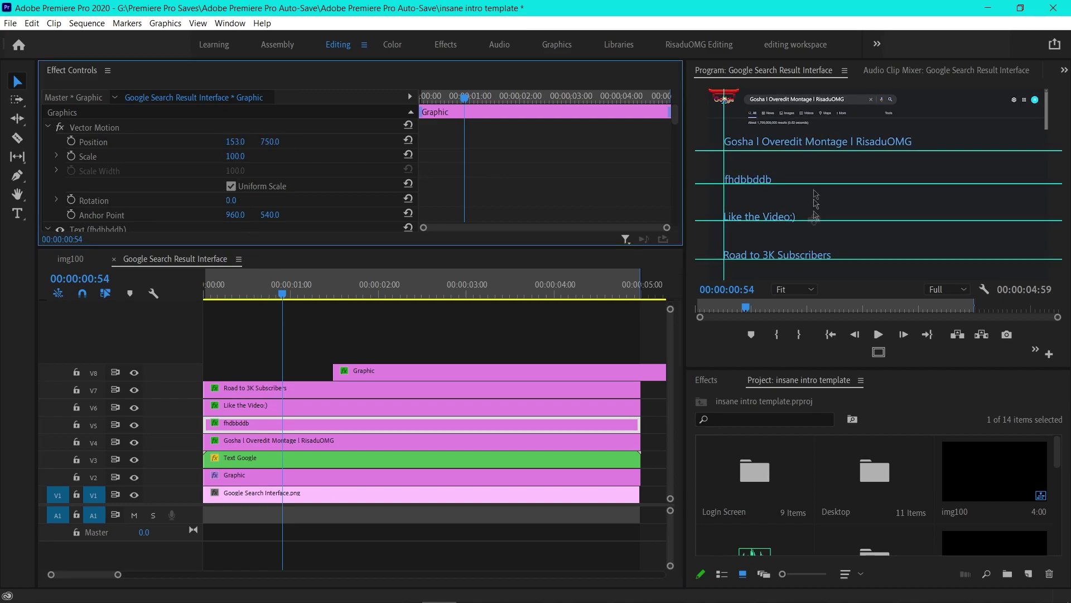
# Undo the position and text changes made to the second search result title.
pyautogui.hotkey('ctrl', 'z')
pyautogui.hotkey('ctrl', 'z')
pyautogui.click(922, 214)
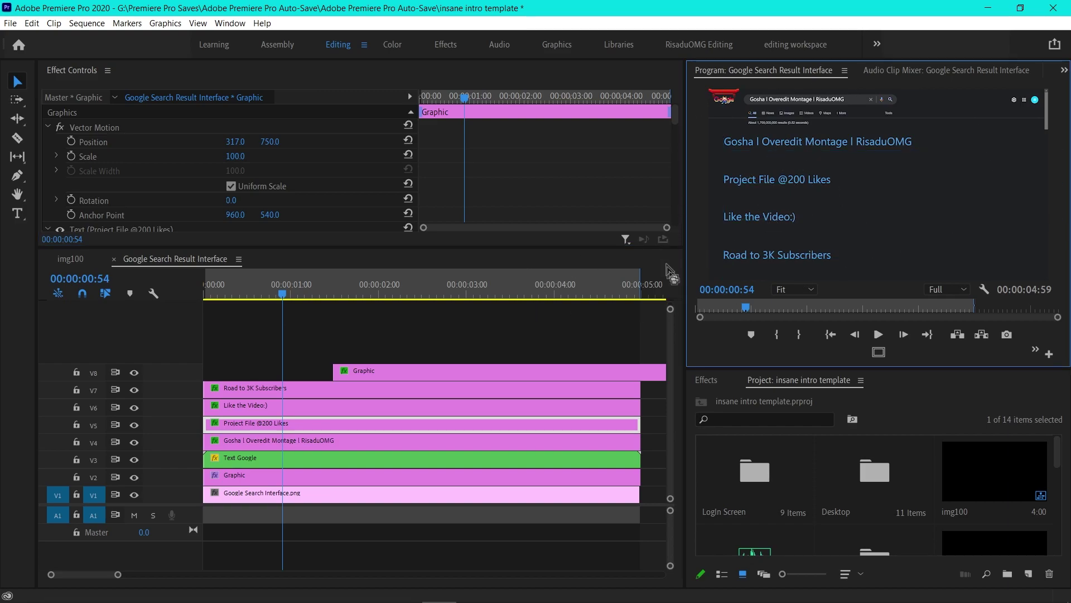
# Close the Google Search Result Interface sequence, go to 00:00:14:35 in img100, and select the Youtube Interface clip.
pyautogui.click(114, 259)
pyautogui.press('-')
pyautogui.press('space')
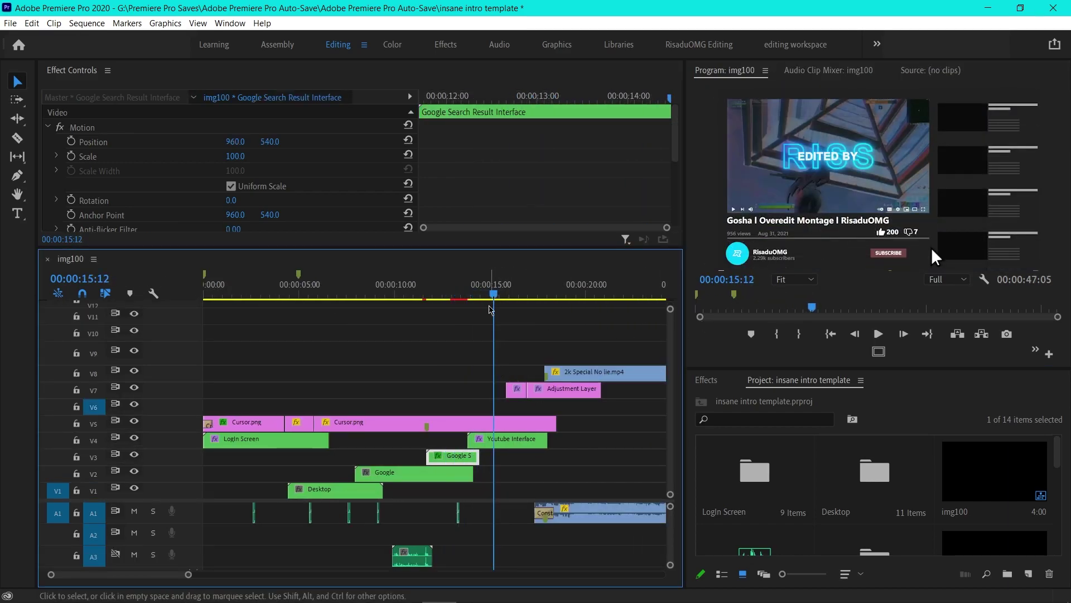
pyautogui.click(481, 287)
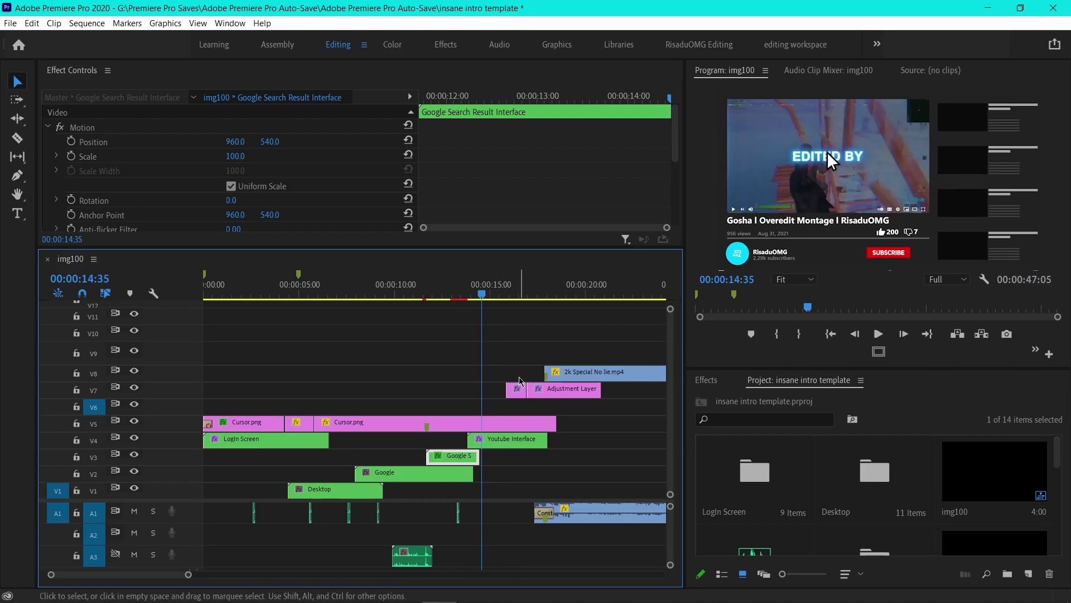
pyautogui.click(506, 444)
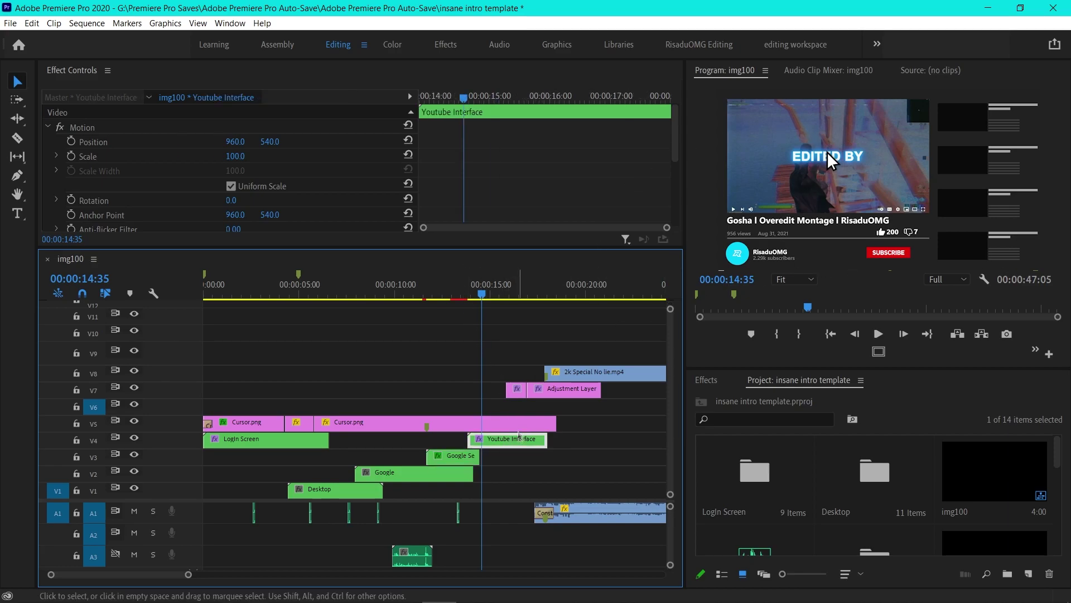
# Switch to File Explorer and open the Youtube Interface PSD from the Intro Template RisaduOMG folder in Photoshop.
pyautogui.click(542, 596)
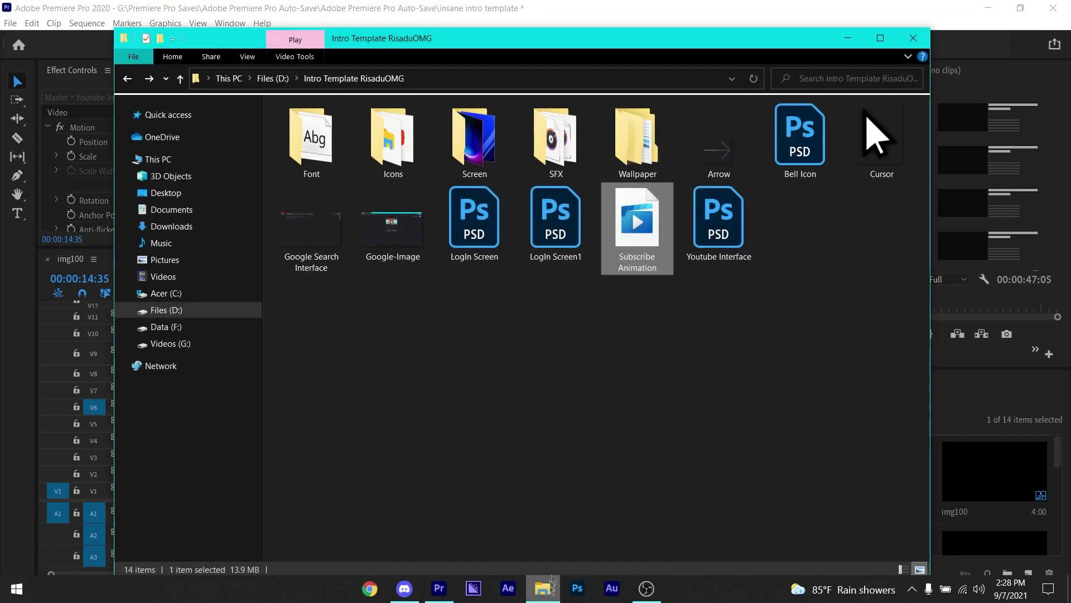
pyautogui.click(548, 361)
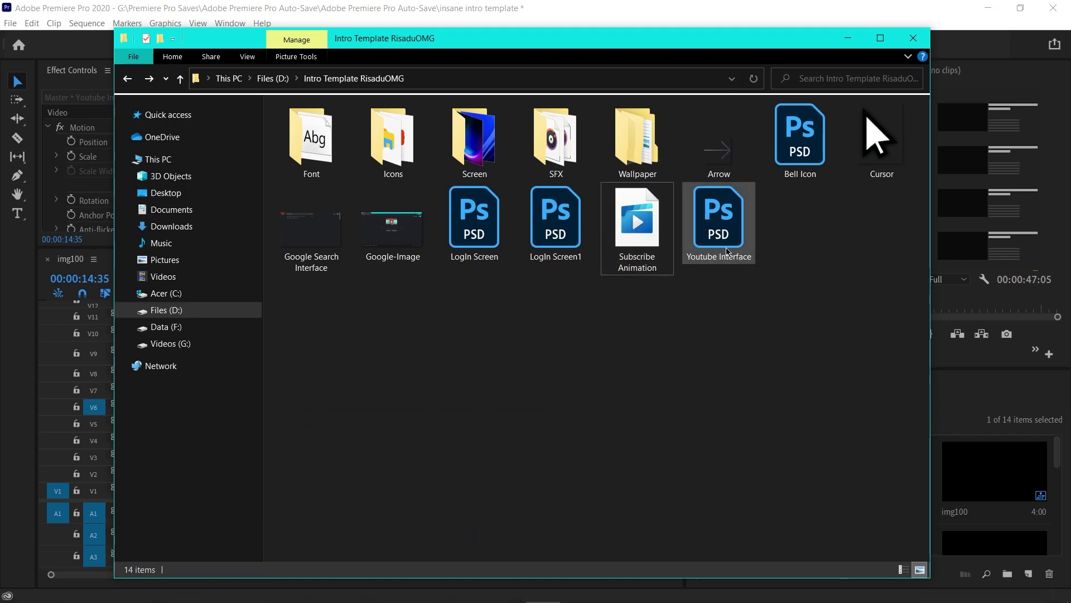
pyautogui.moveTo(725, 250); pyautogui.dragTo(733, 252)
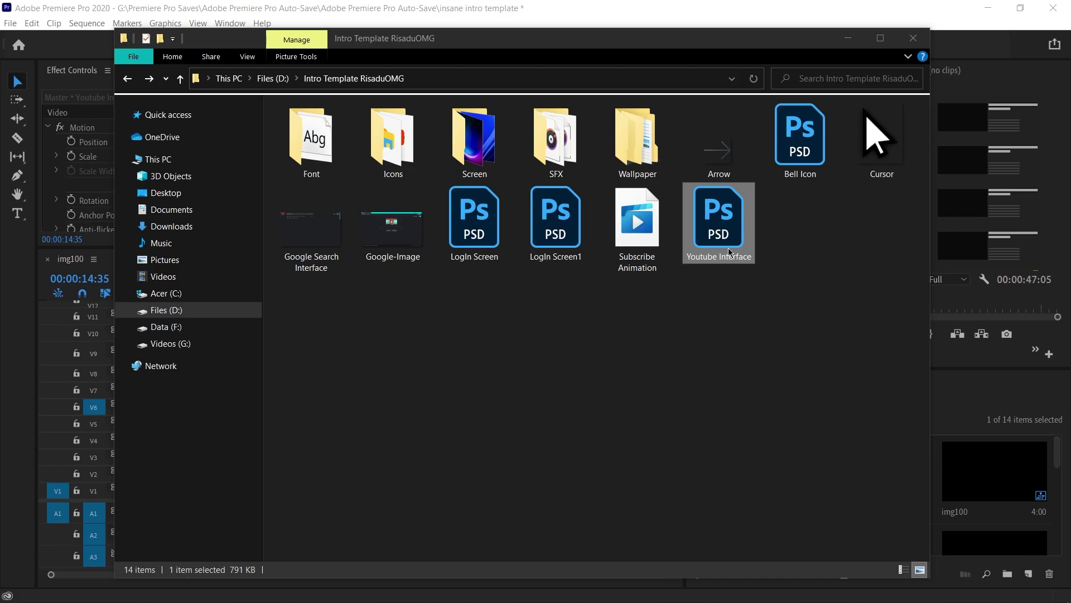
pyautogui.doubleClick(719, 223)
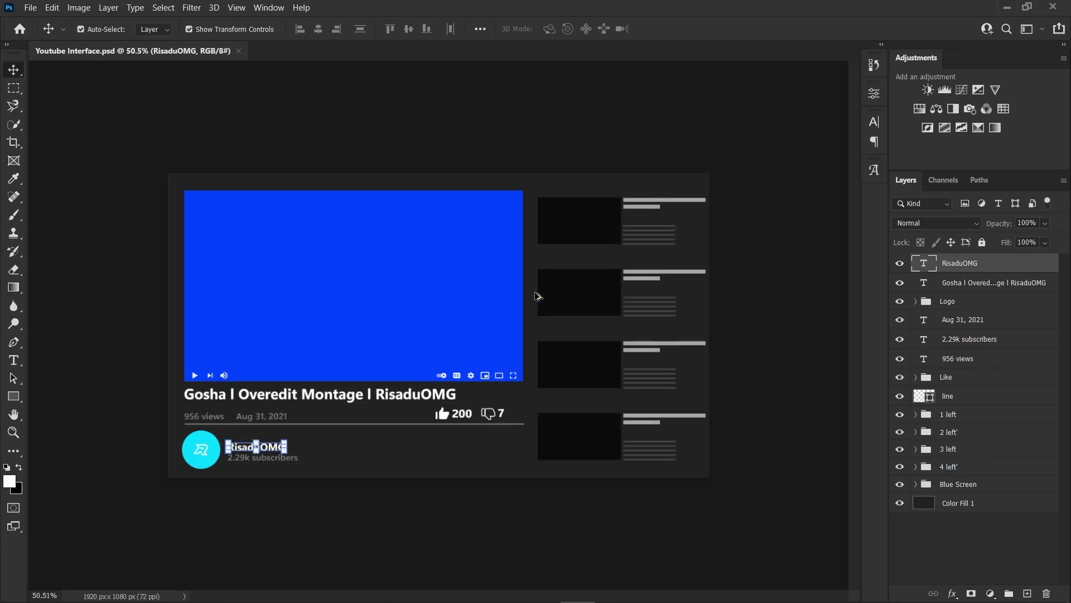
# Try replacing the video title below the blue screen with "Maxi Overedit", and revert the document.
pyautogui.click(223, 108)
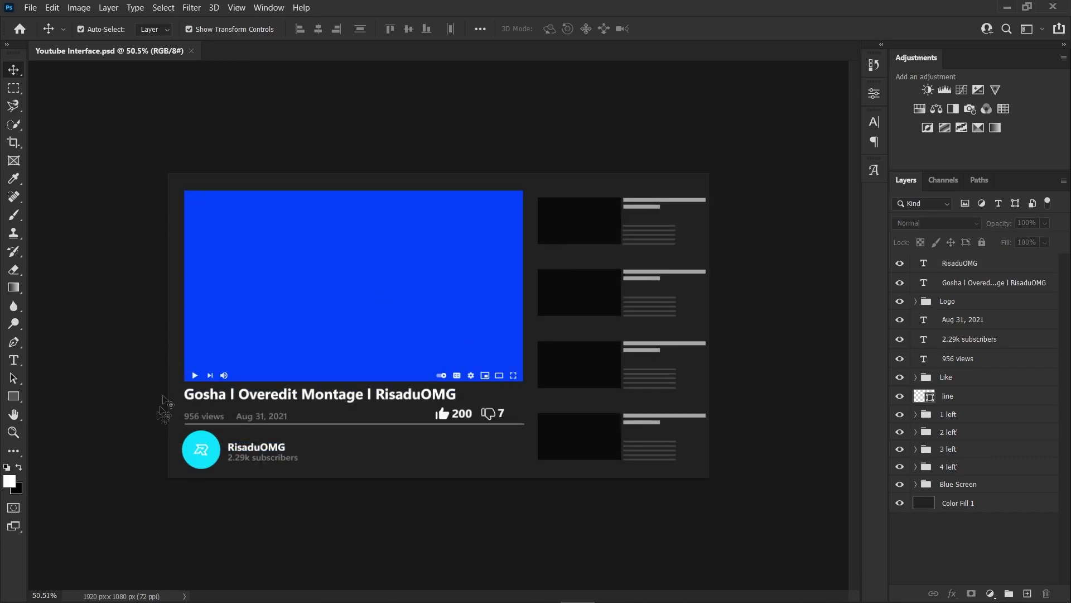
pyautogui.scroll(5, 129, 393)
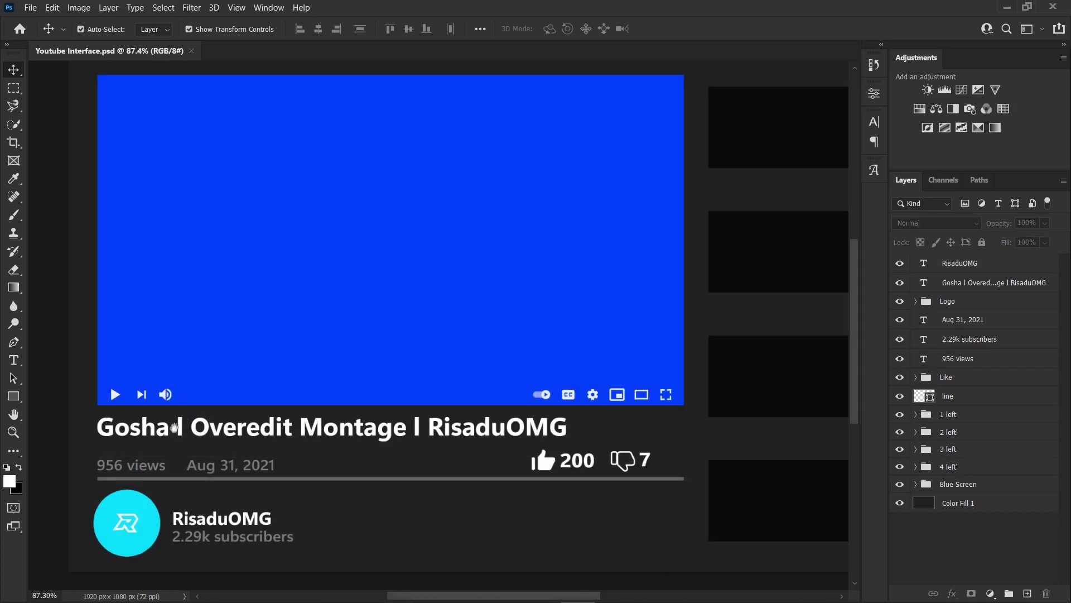
pyautogui.click(284, 347)
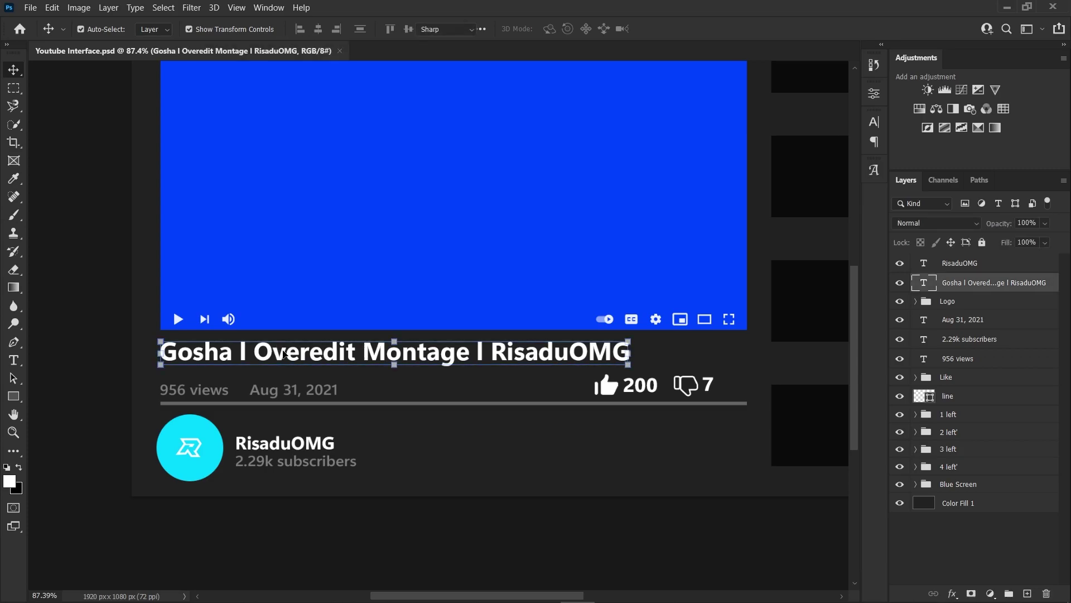
pyautogui.doubleClick(284, 349)
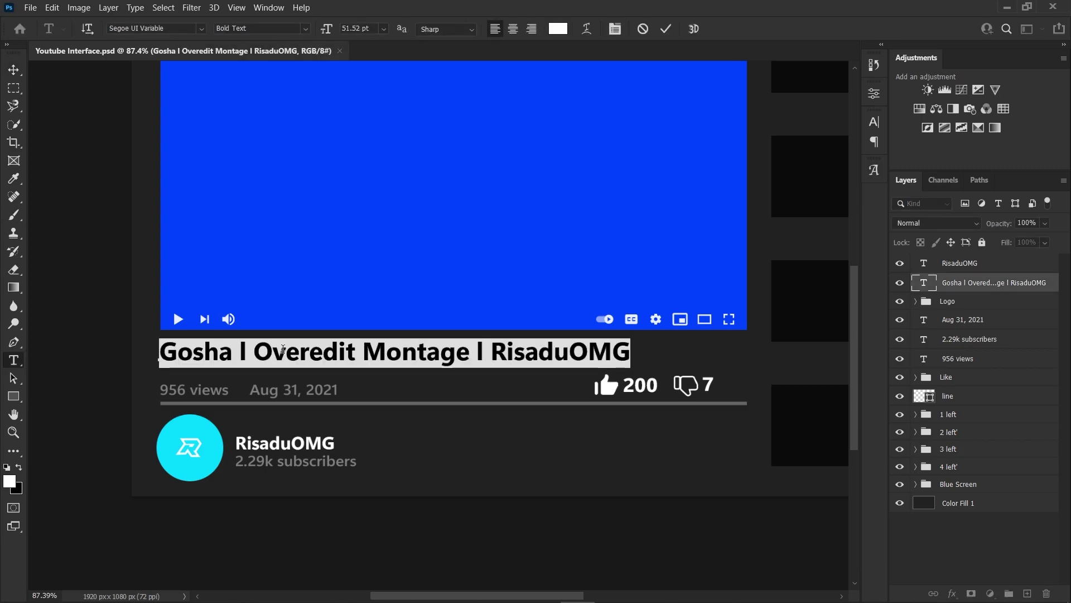
pyautogui.write('gdbbdh')
pyautogui.hotkey('ctrl', 'a')
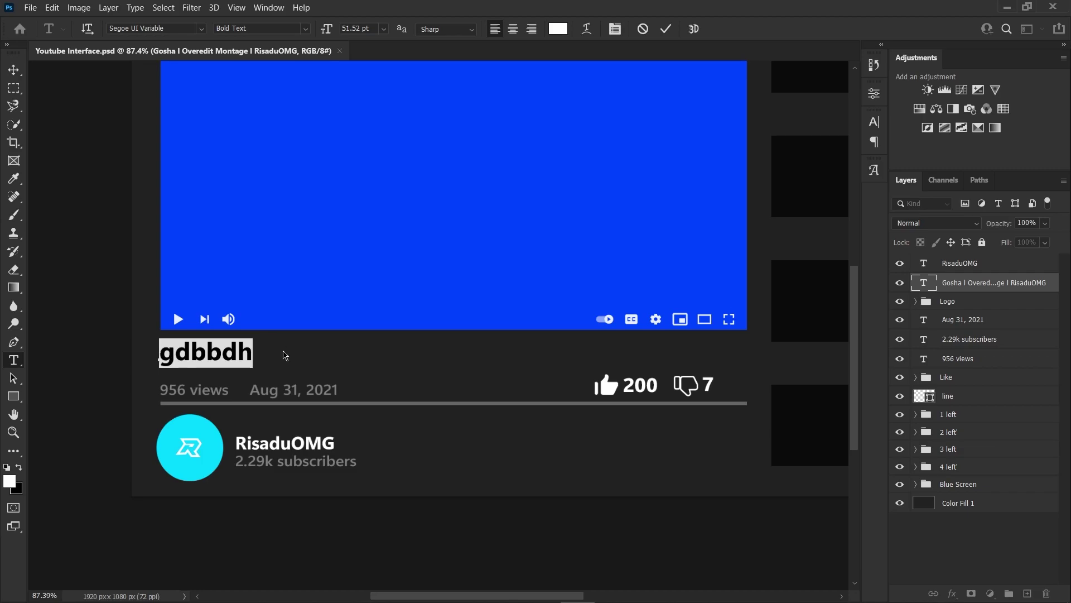
pyautogui.write('Maxi Overedit')
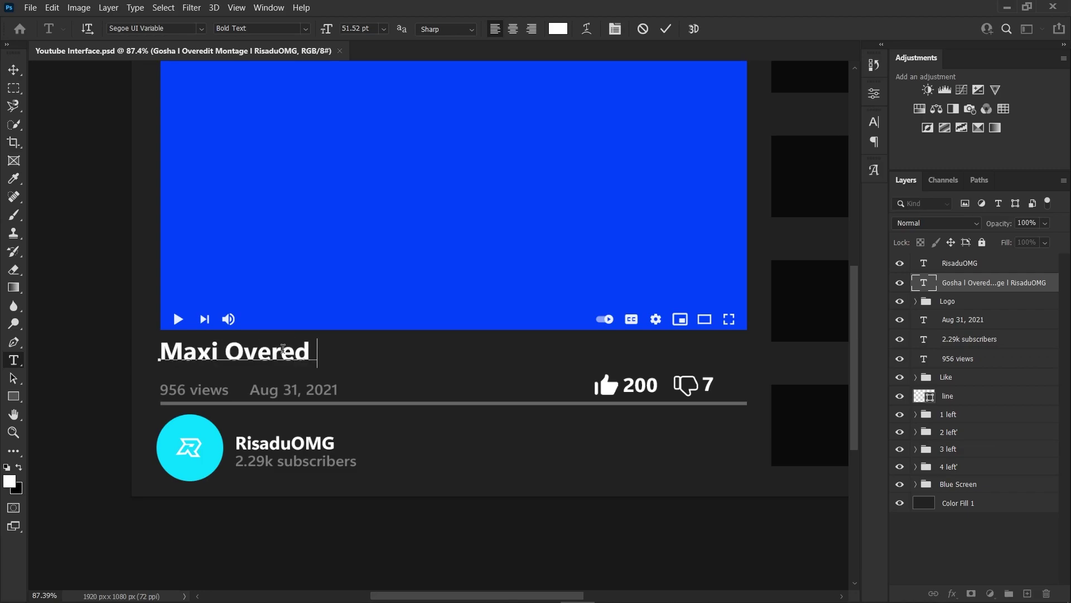
pyautogui.click(665, 31)
pyautogui.press('v')
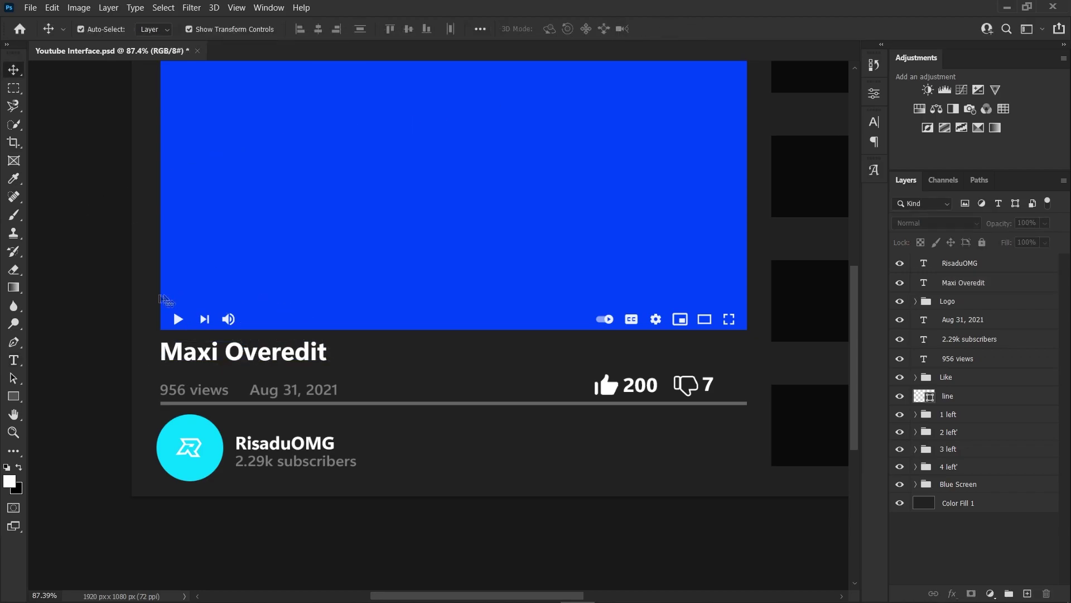
pyautogui.press('F12')
# Try changing the view count in the 956 views text layer to 100k.
pyautogui.scroll(8, 173, 399)
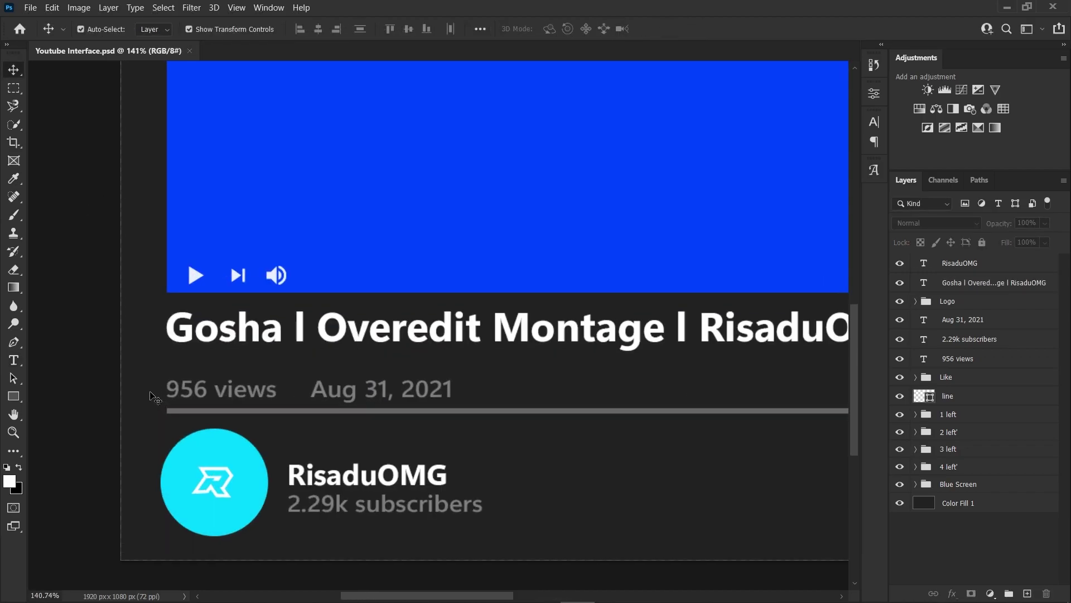
pyautogui.doubleClick(171, 389)
pyautogui.click(263, 385)
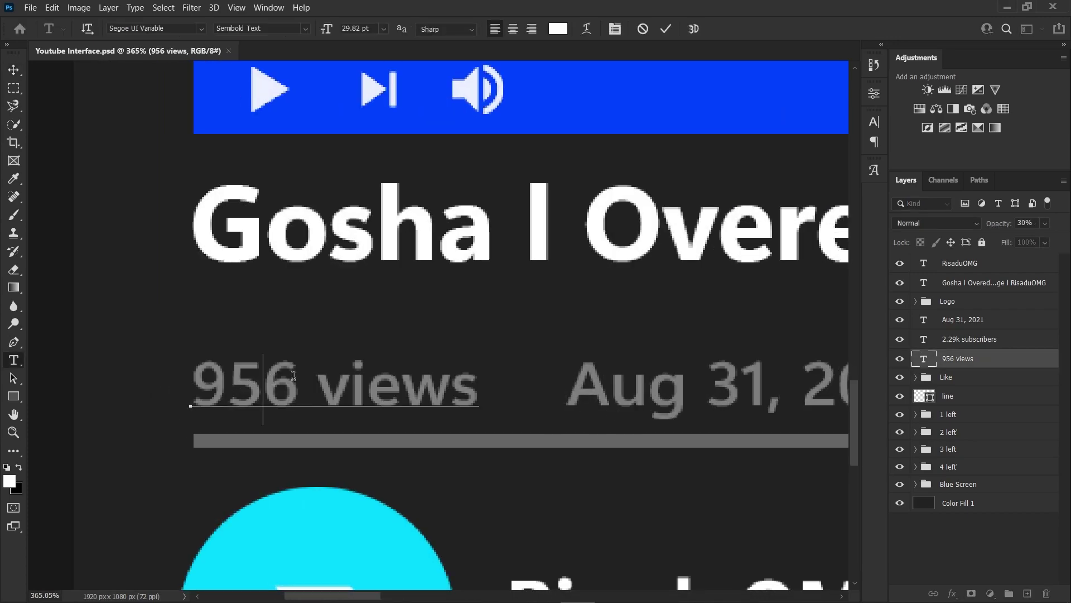
pyautogui.moveTo(298, 379); pyautogui.dragTo(179, 378)
pyautogui.write('100')
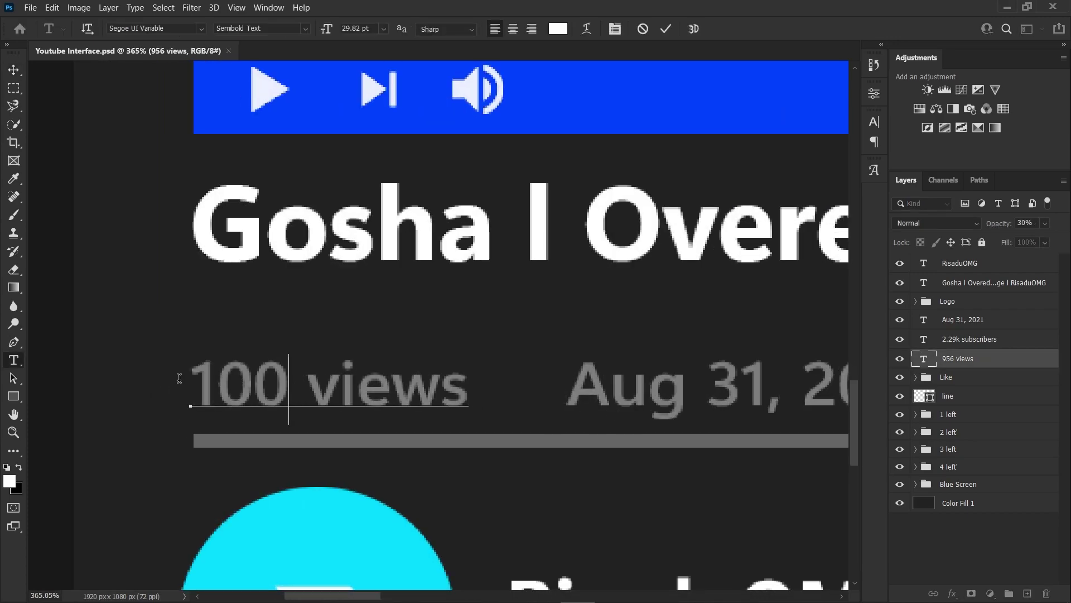
pyautogui.write('k')
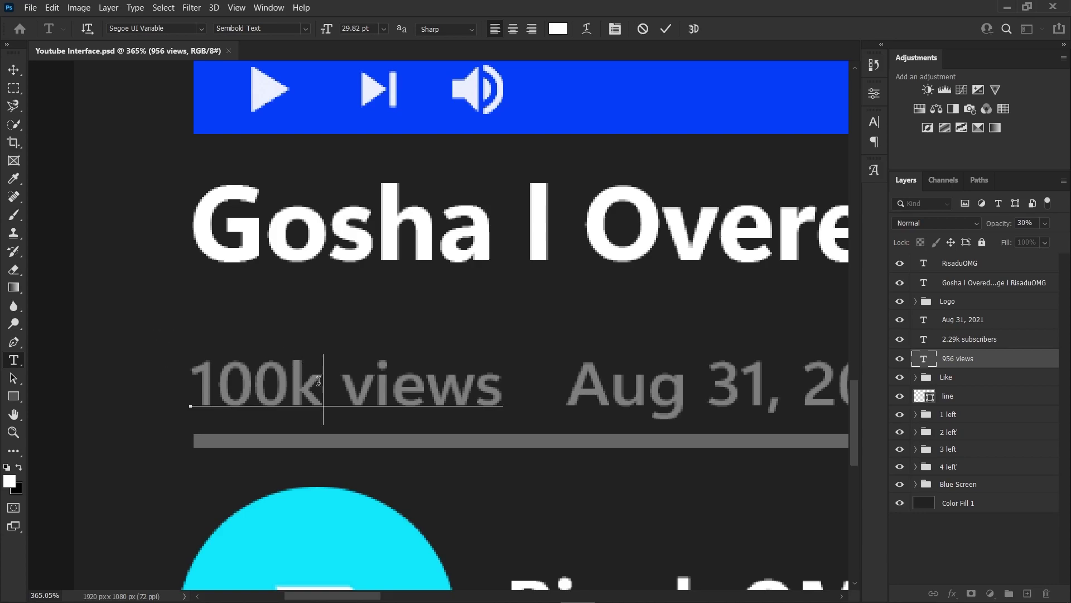
pyautogui.moveTo(319, 381); pyautogui.dragTo(143, 383)
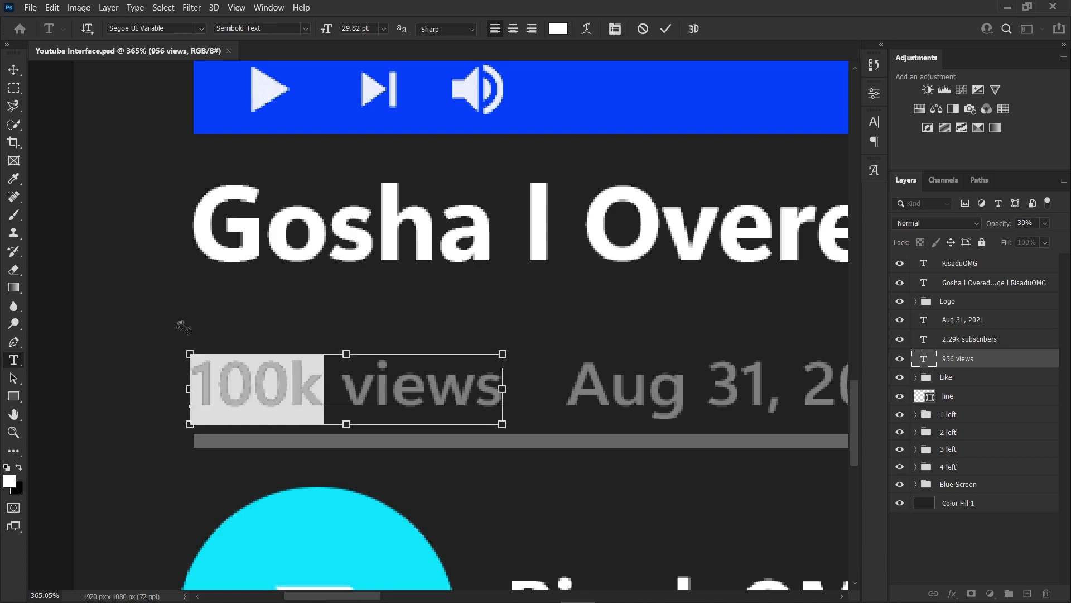
pyautogui.click(665, 29)
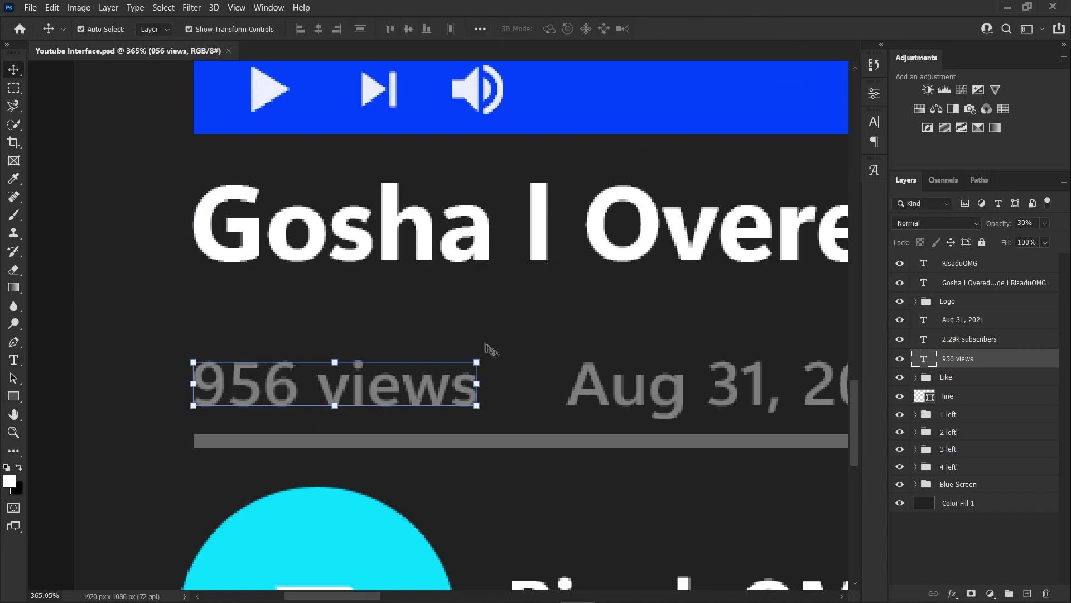
# Change the upload date text beside the view count to Sep 7, 2021.
pyautogui.scroll(-3, 593, 372)
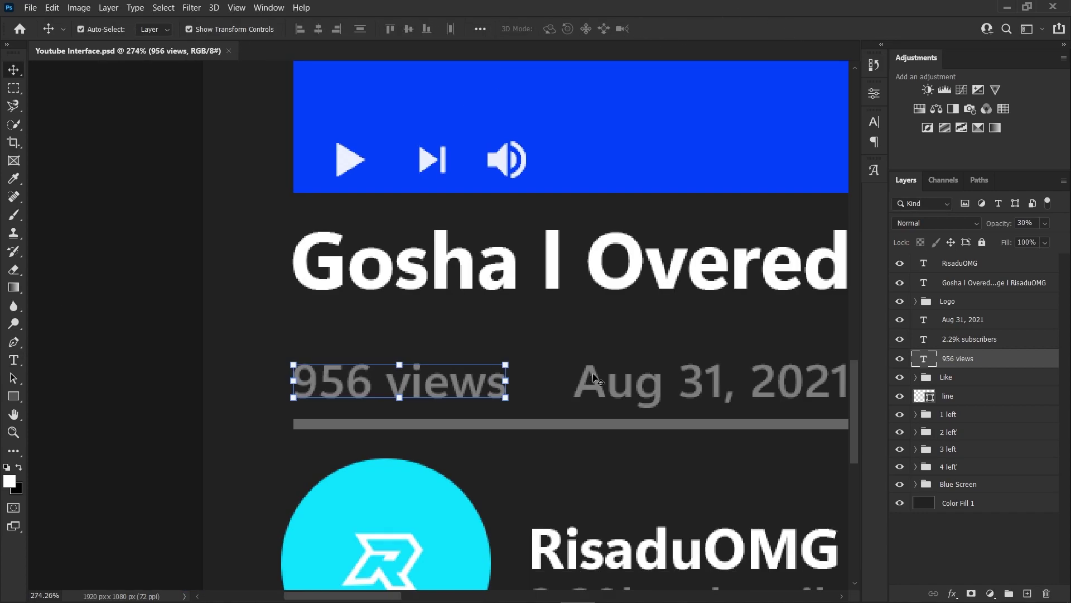
pyautogui.scroll(2, 705, 384)
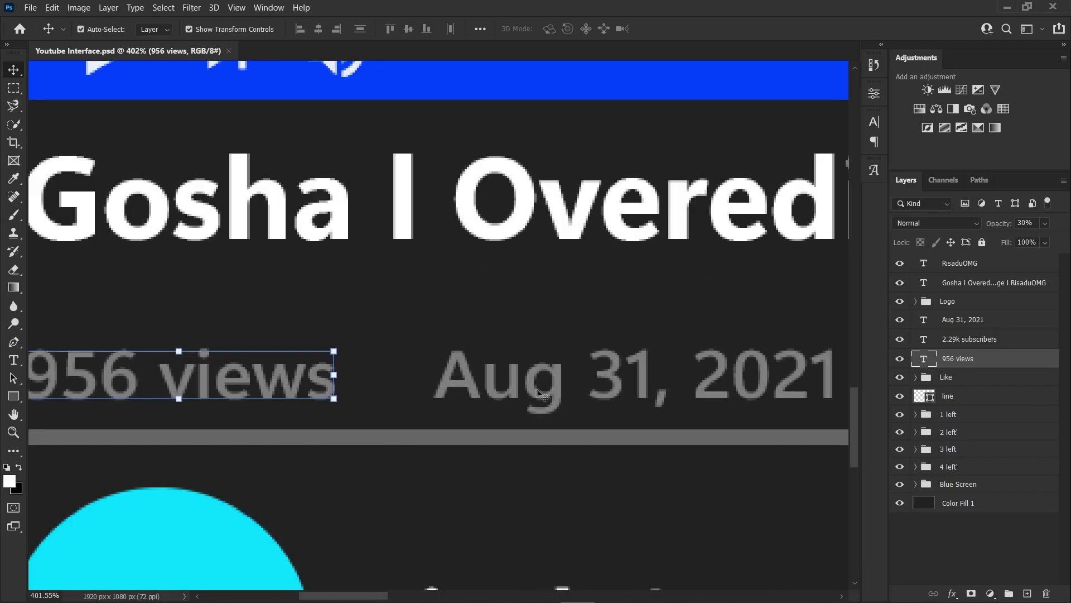
pyautogui.doubleClick(565, 379)
pyautogui.click(565, 380)
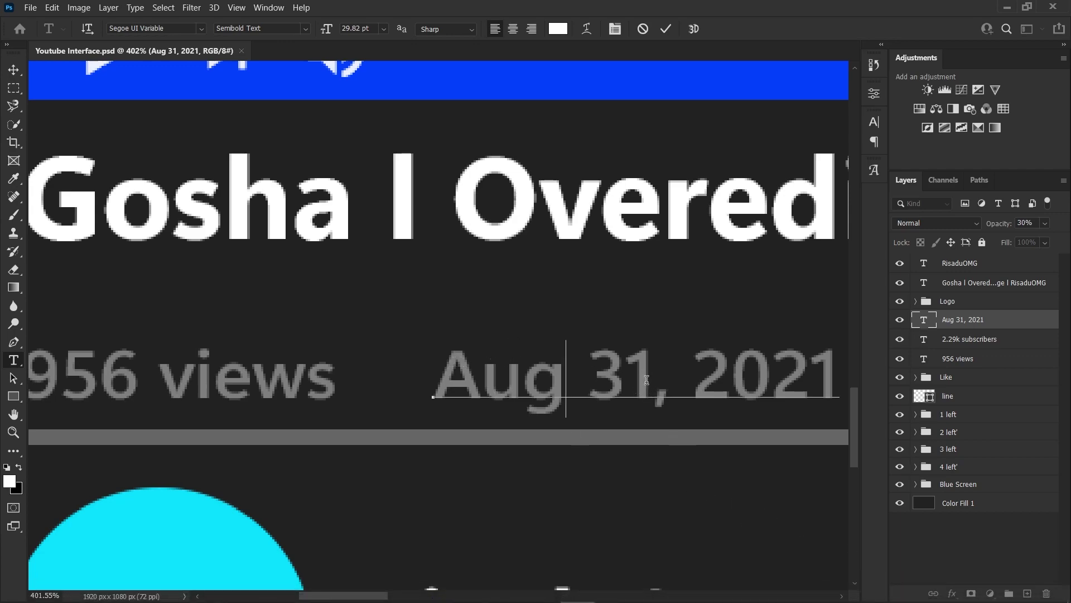
pyautogui.doubleClick(555, 370)
pyautogui.write('Sep')
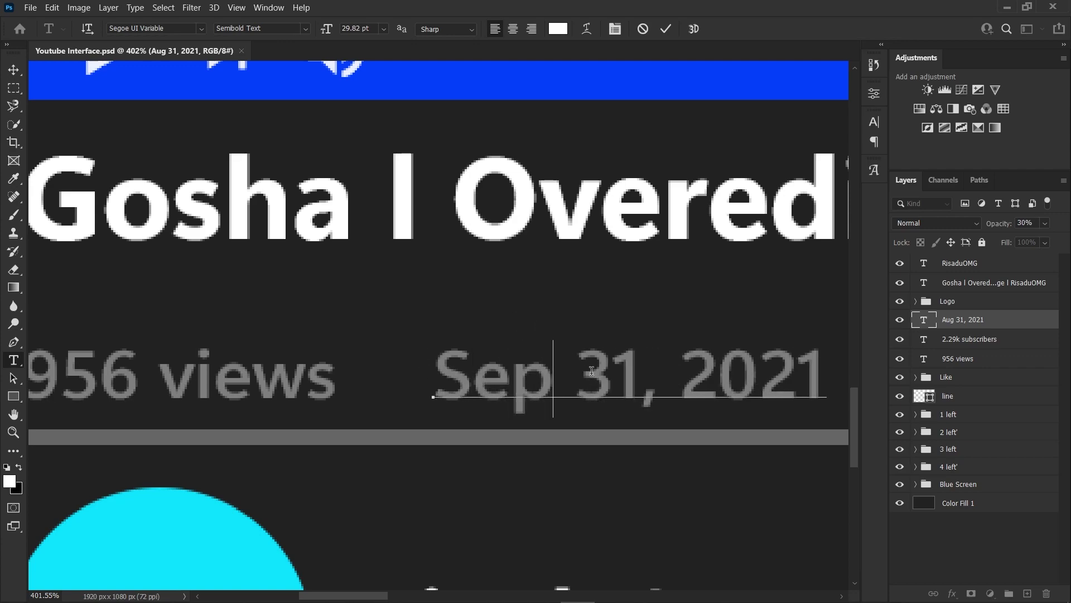
pyautogui.doubleClick(630, 372)
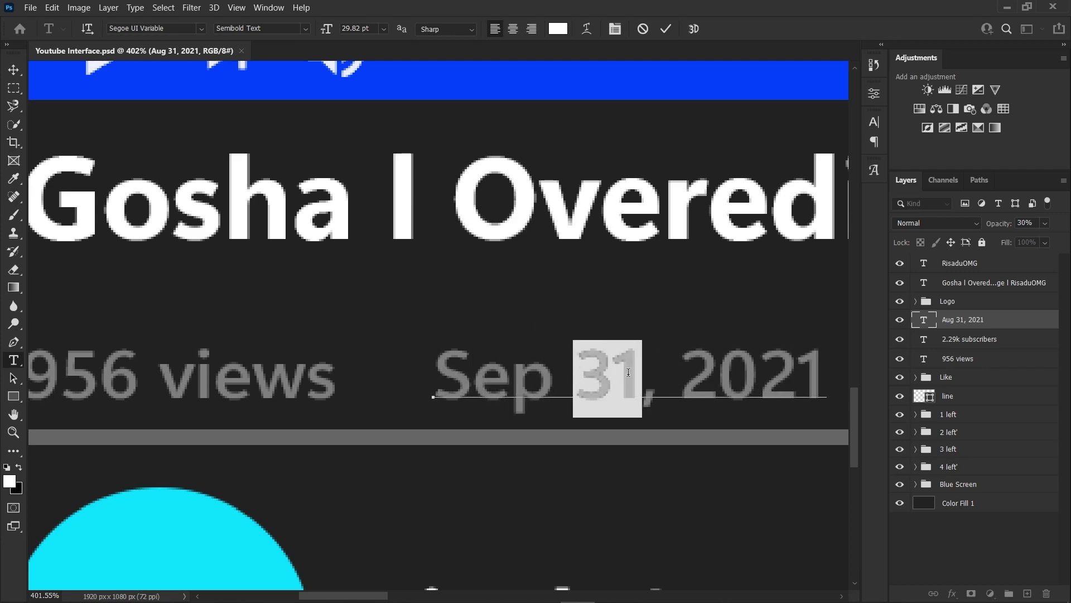
pyautogui.write('7')
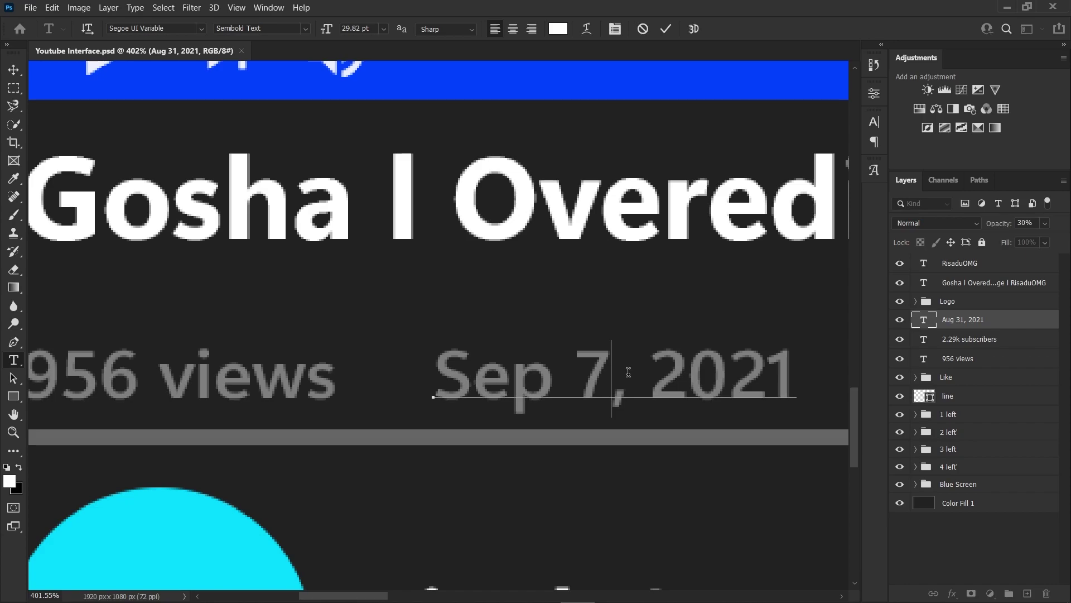
pyautogui.click(666, 29)
pyautogui.press('v')
pyautogui.scroll(-3, 491, 474)
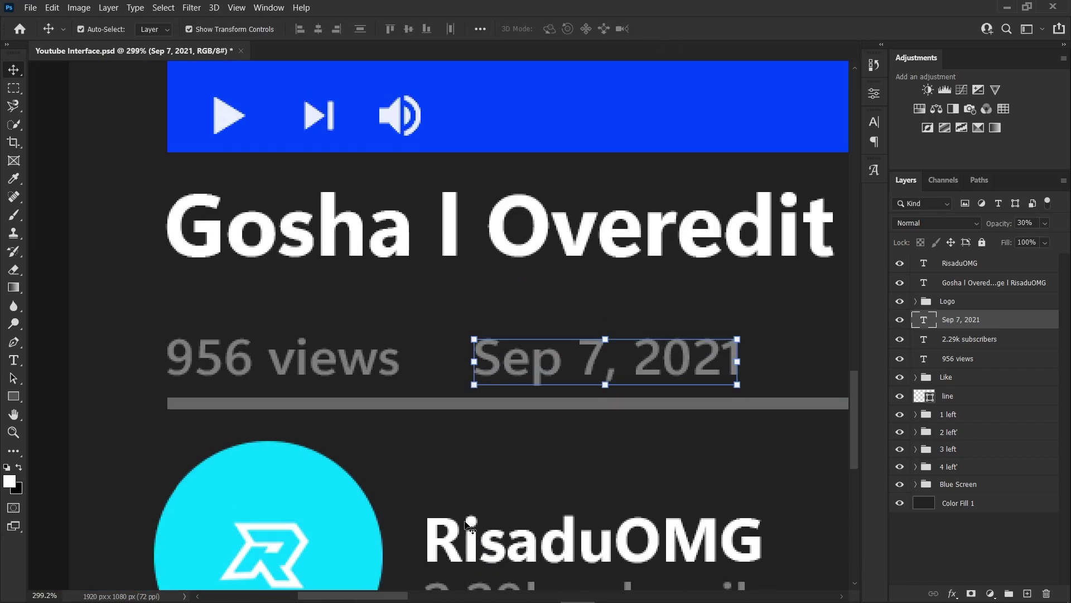
# Replace the RisaduOMG channel name beside the round logo with "Maxi".
pyautogui.scroll(-3, 468, 526)
pyautogui.doubleClick(500, 358)
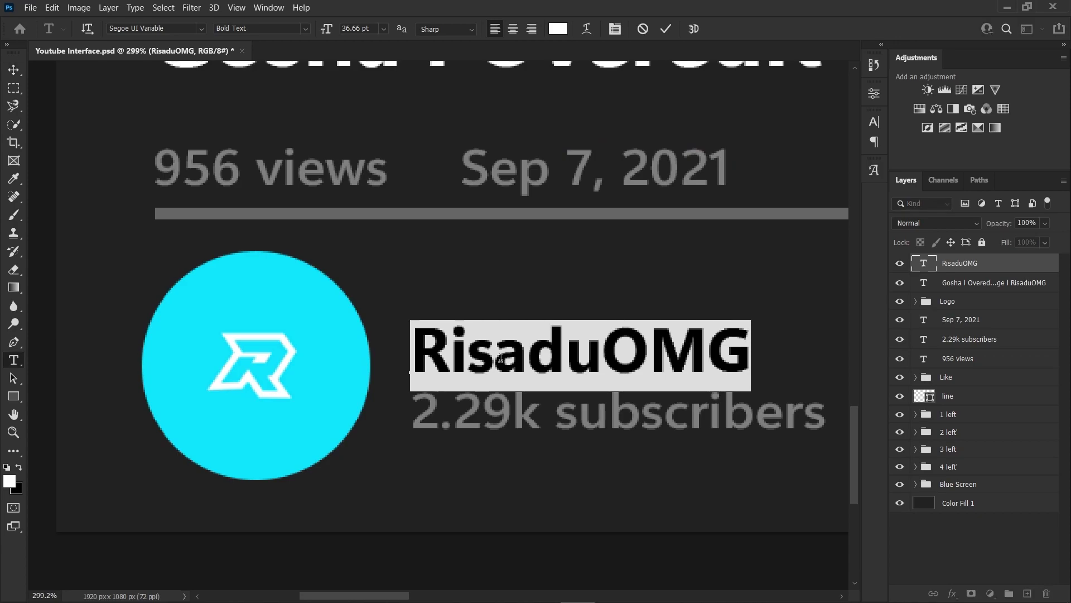
pyautogui.write('Maxi')
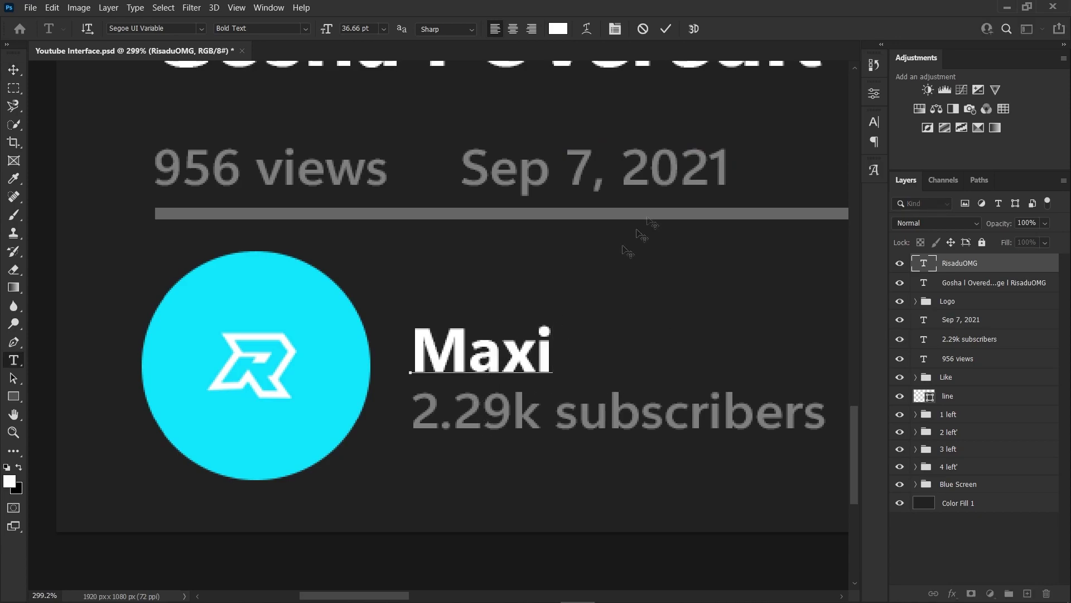
pyautogui.click(666, 29)
pyautogui.press('v')
# Try changing the subscriber count below the channel name to 10k, and undo the edit.
pyautogui.doubleClick(481, 425)
pyautogui.click(509, 410)
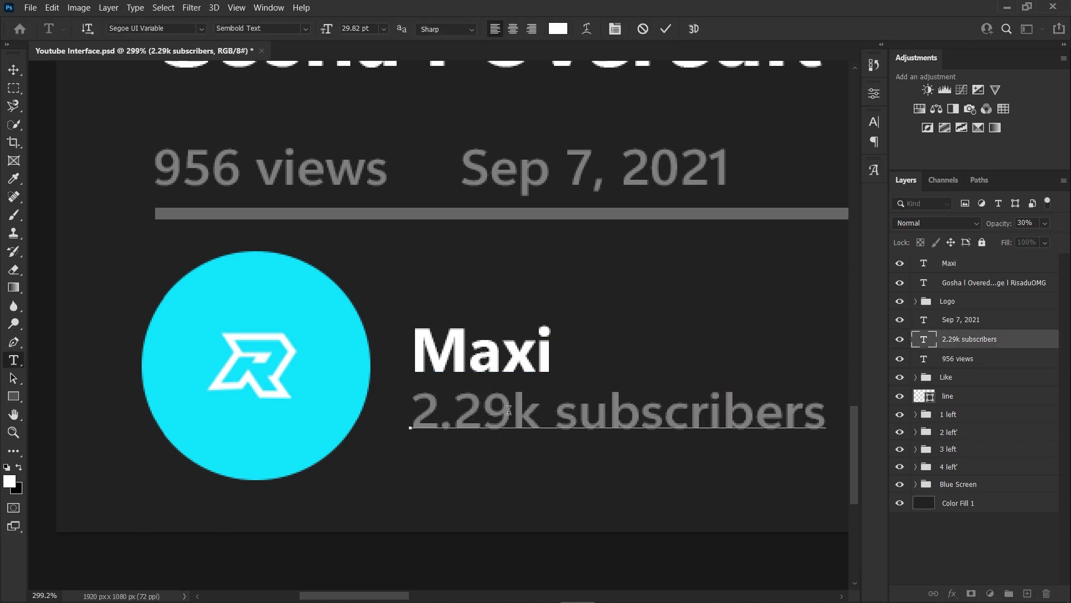
pyautogui.moveTo(505, 407); pyautogui.dragTo(412, 411)
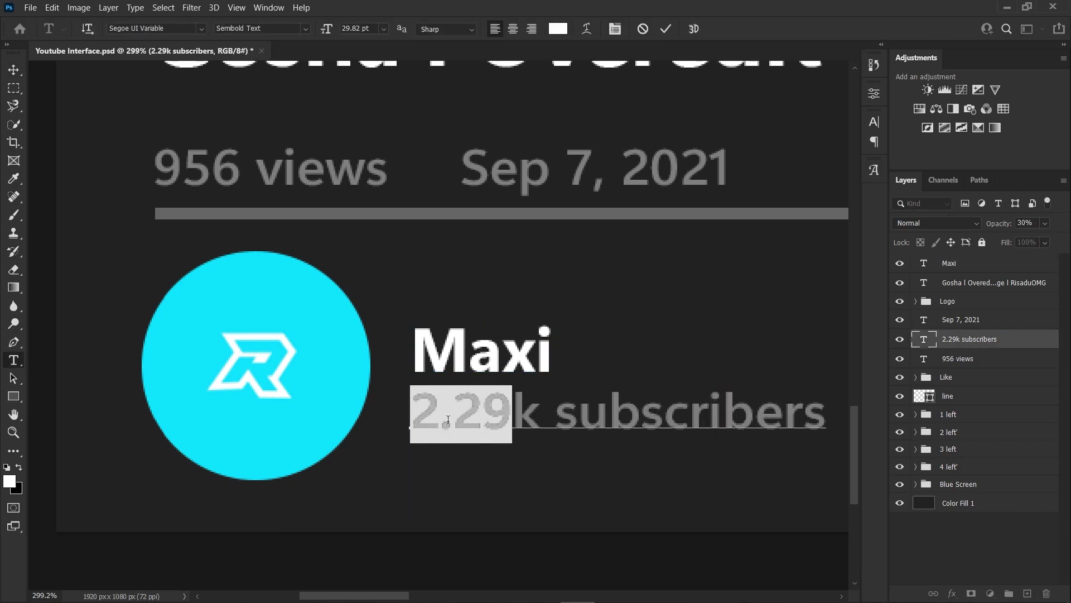
pyautogui.write('100')
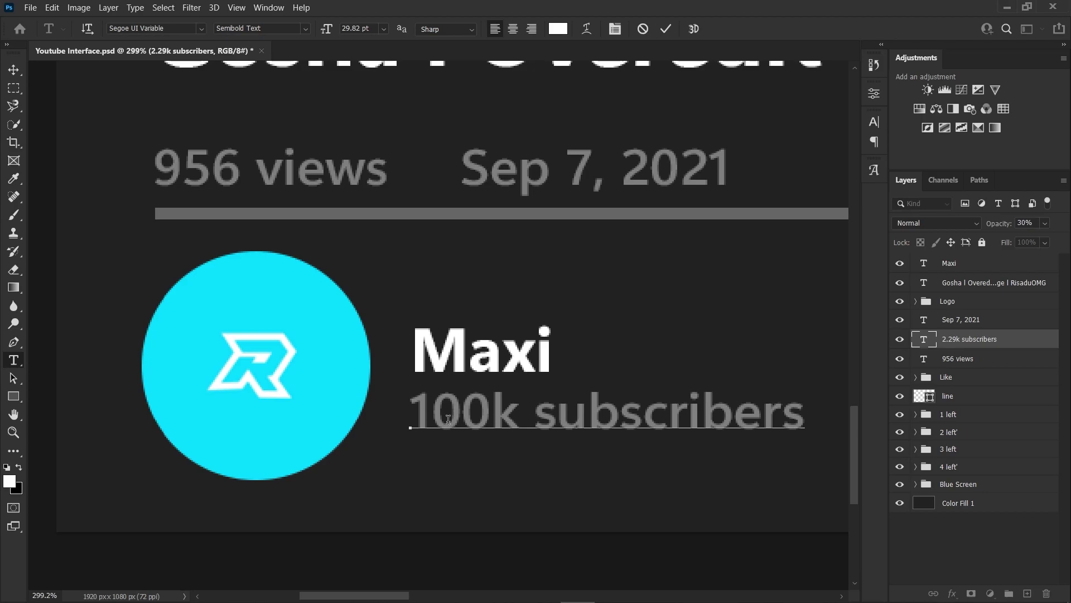
pyautogui.press('BackSpace')
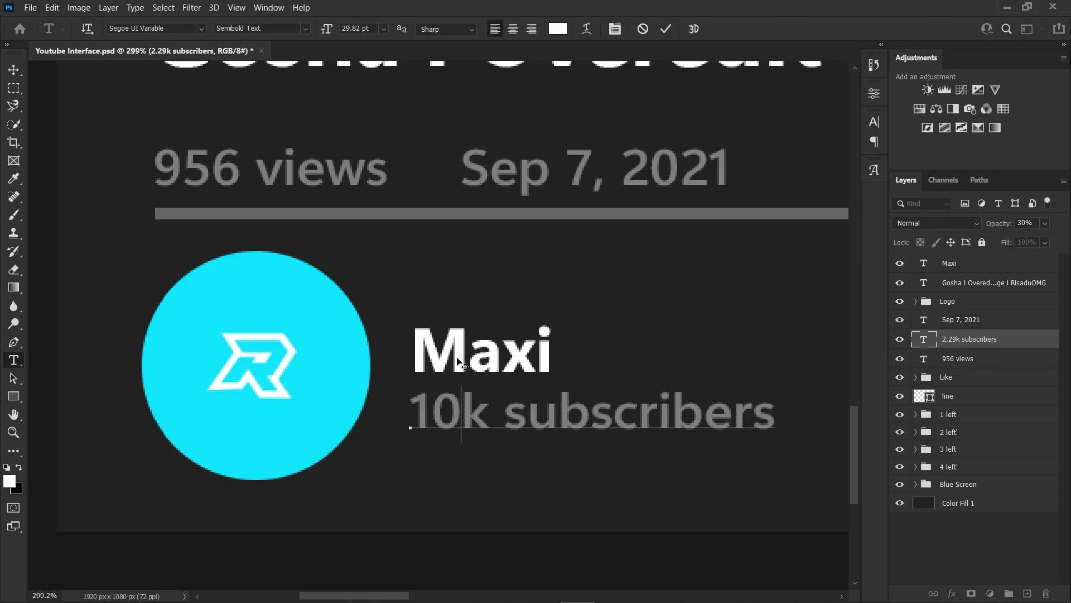
pyautogui.scroll(-3, 457, 357)
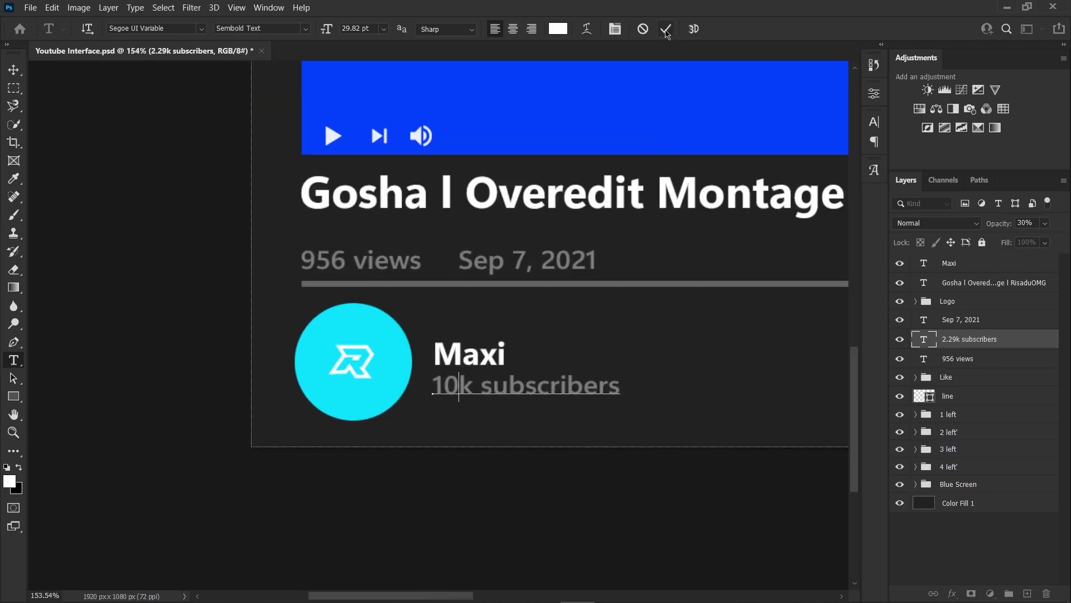
pyautogui.hotkey('ctrl', 'Return')
pyautogui.hotkey('ctrl', 'z')
pyautogui.click(159, 297)
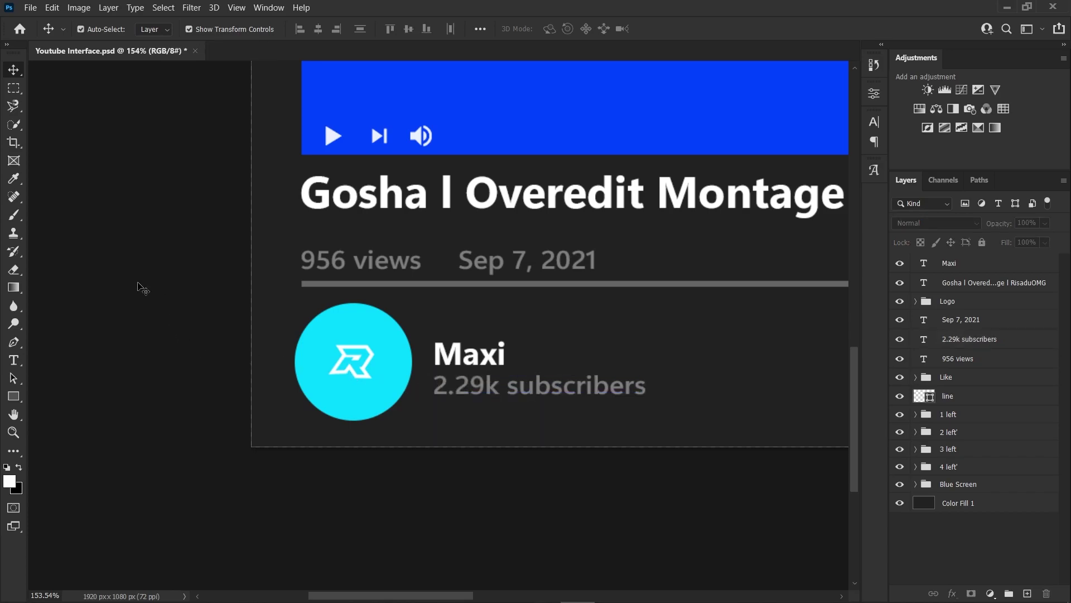